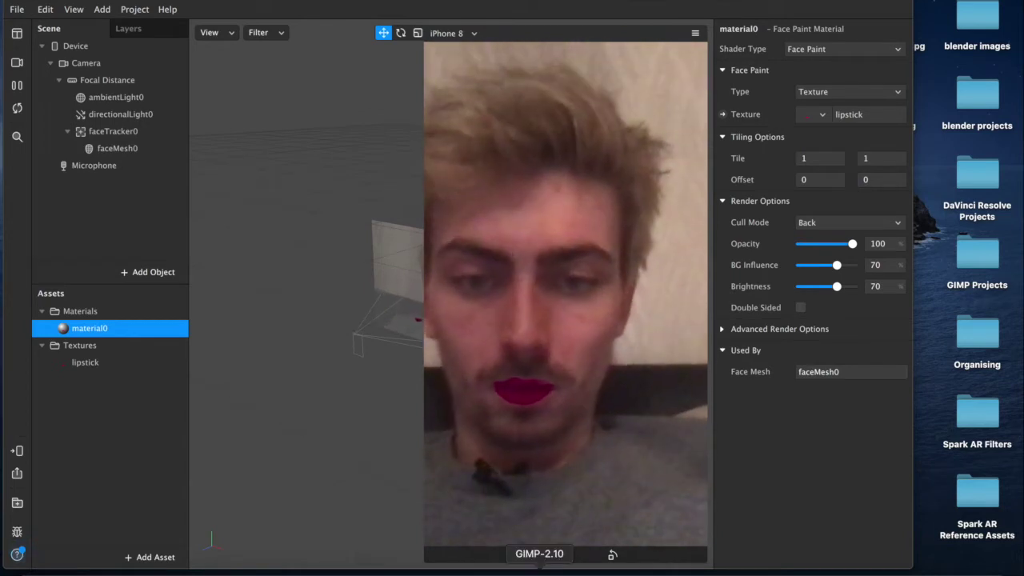
- Insert a Face Mesh into the empty project's scene, give it a new material, and open that material's properties
left_click(362, 318)
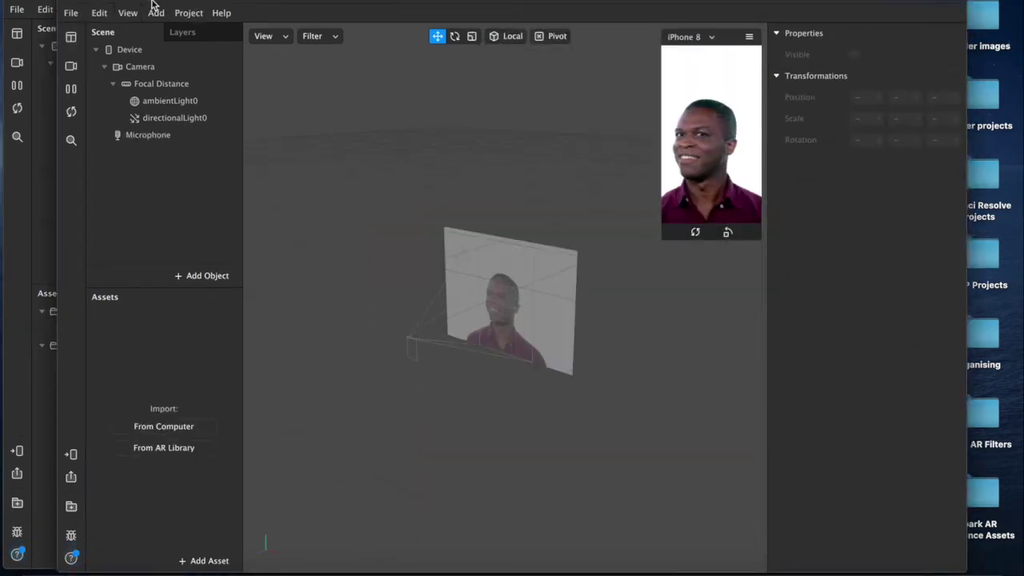
left_click(145, 272)
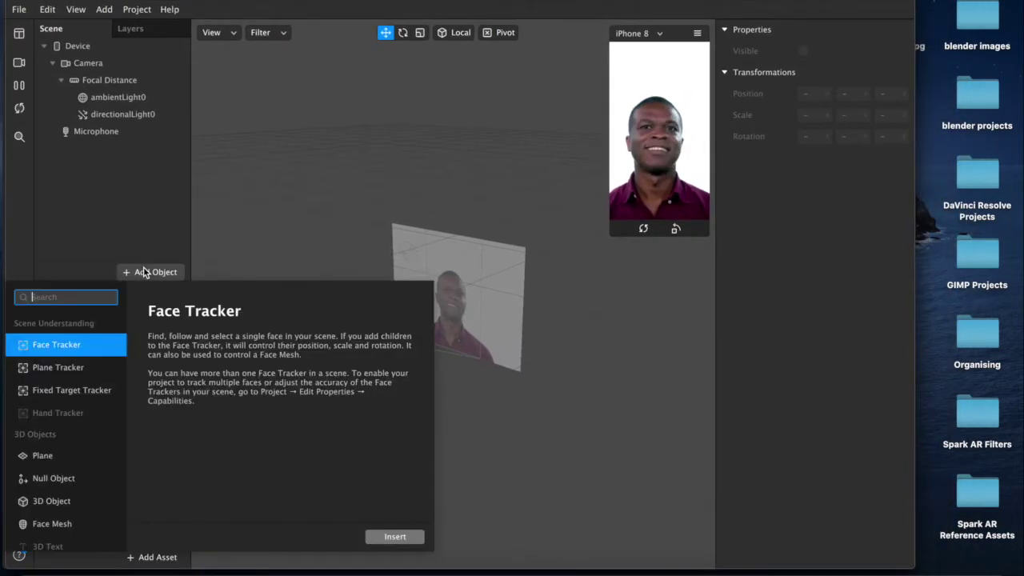
left_click(73, 525)
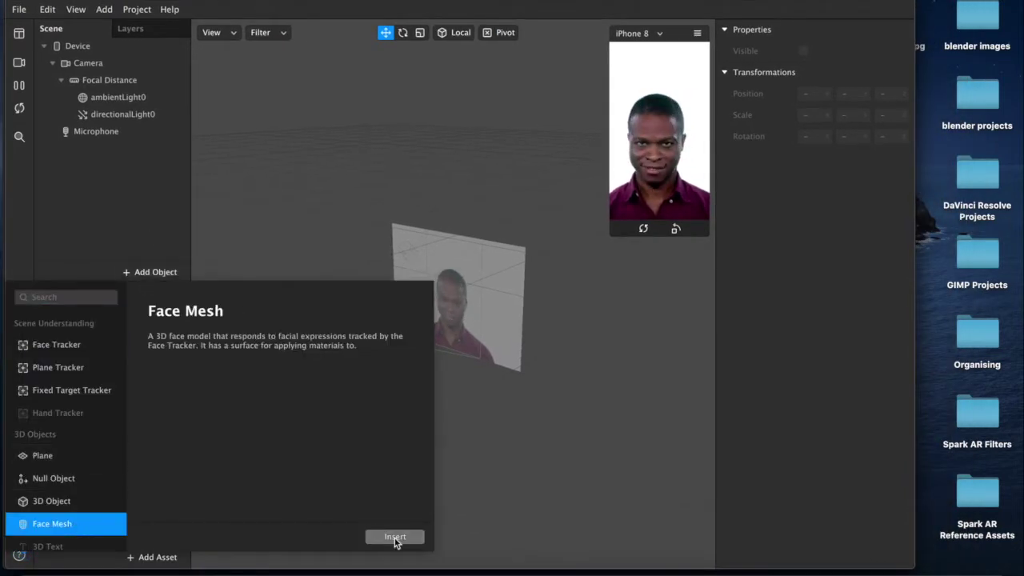
left_click(395, 537)
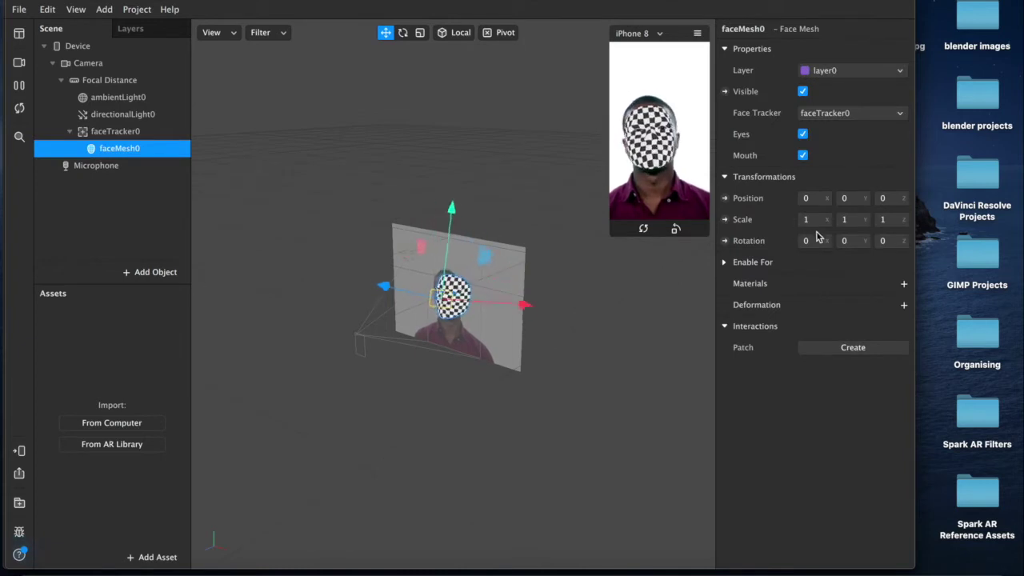
left_click(905, 284)
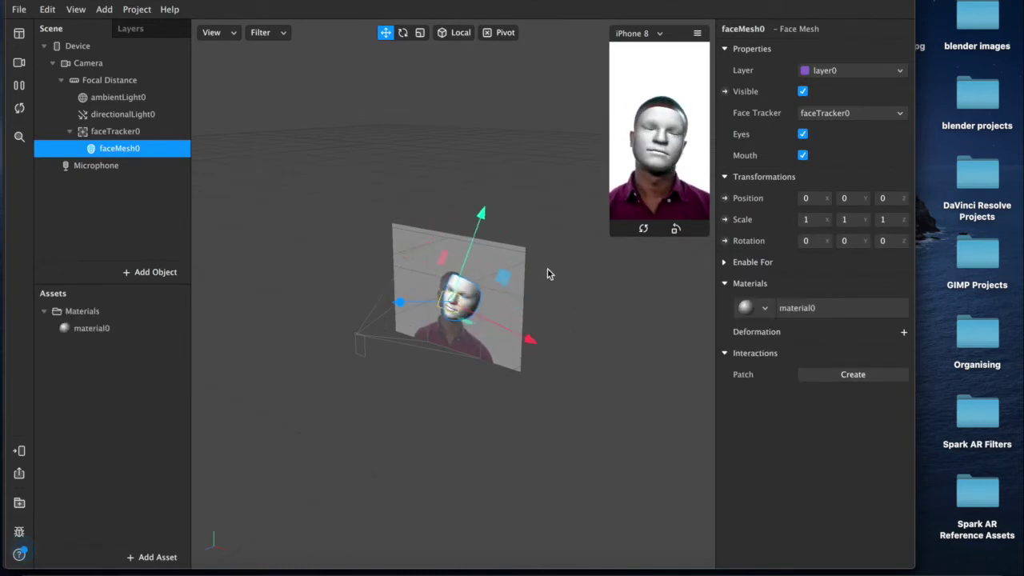
left_click(112, 330)
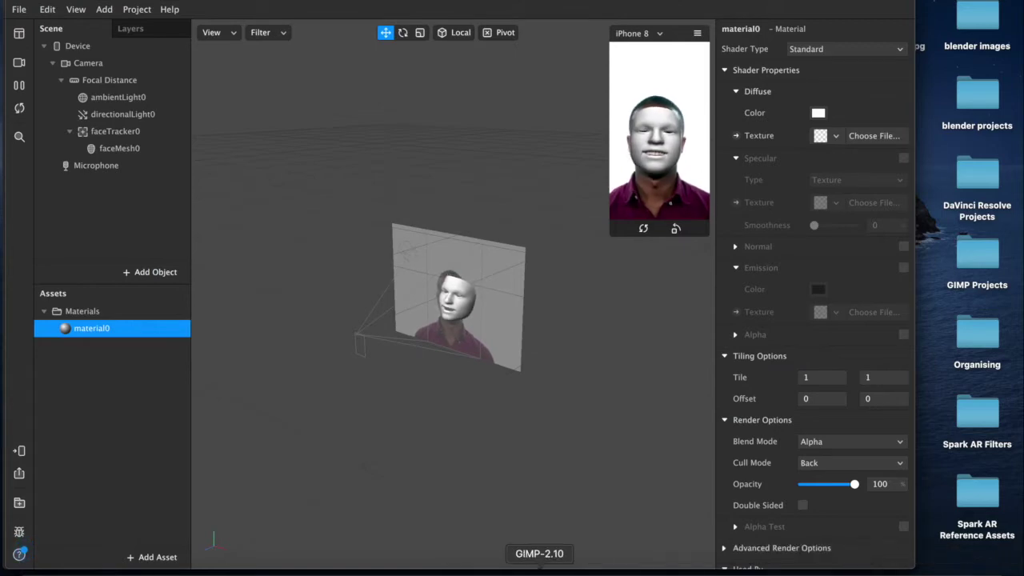
- Switch to GIMP and examine the lipstick texture on the face template, comparing it with the lipstick filter project in Spark AR
left_click(540, 568)
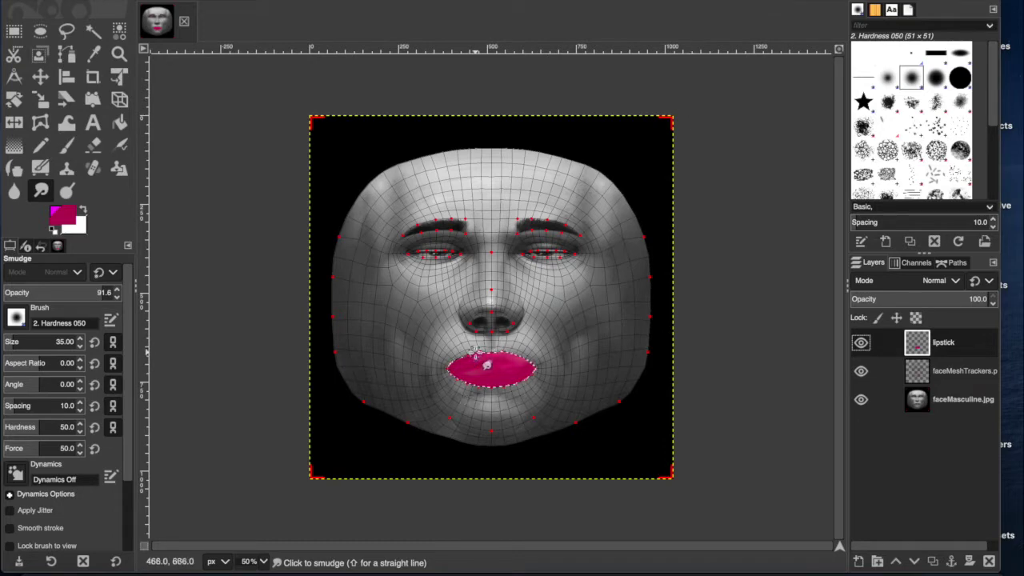
scroll(477, 304, "up", 2, "ctrl")
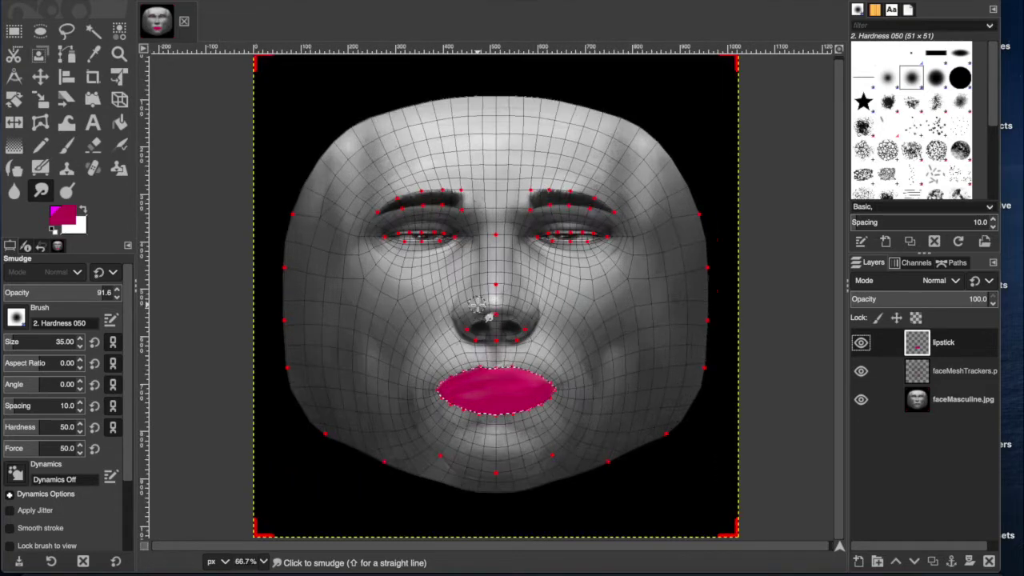
scroll(477, 304, "down", 2, "ctrl")
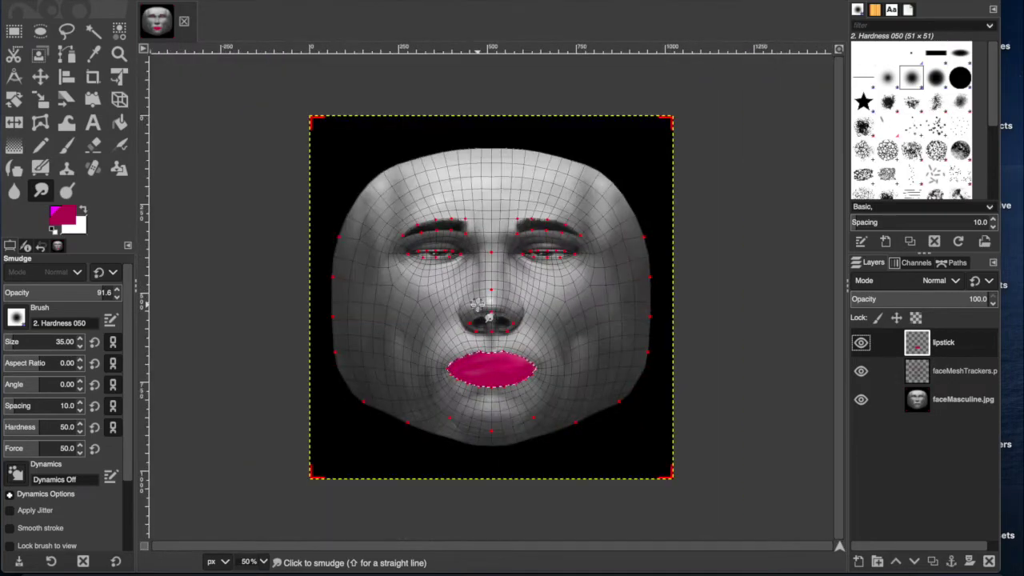
key("ctrl+Up")
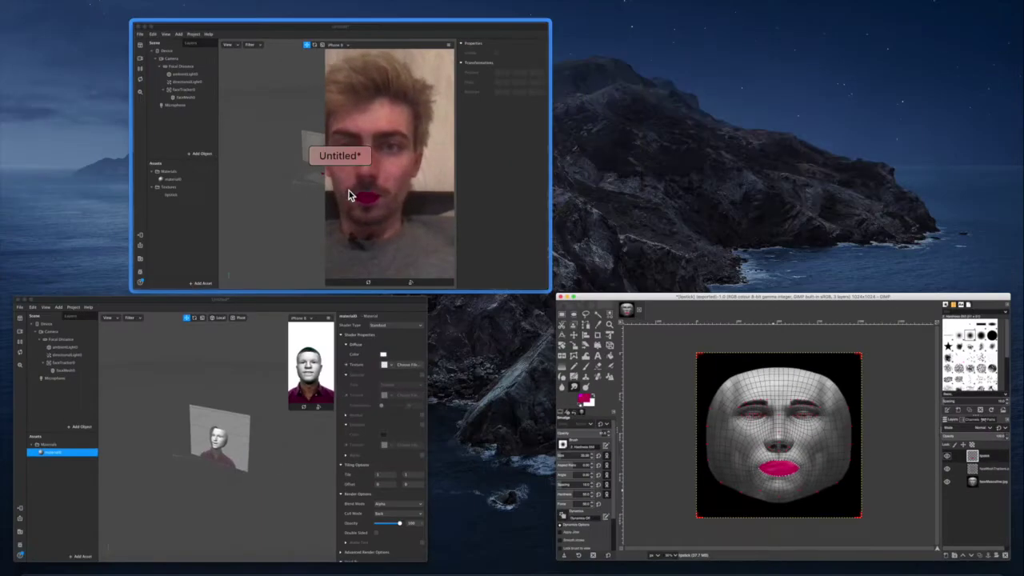
left_click(349, 190)
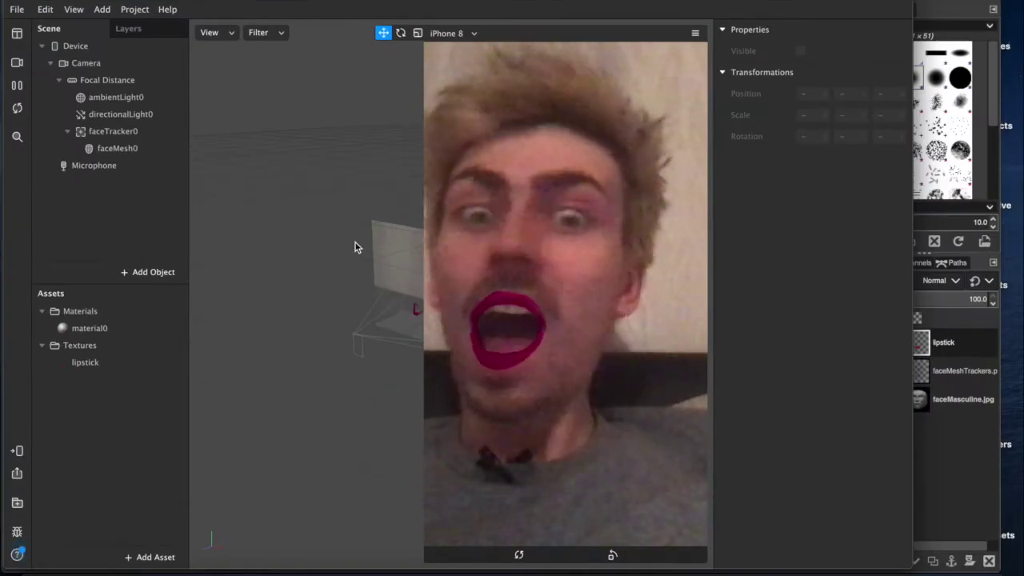
key("ctrl+Up")
left_click(567, 176)
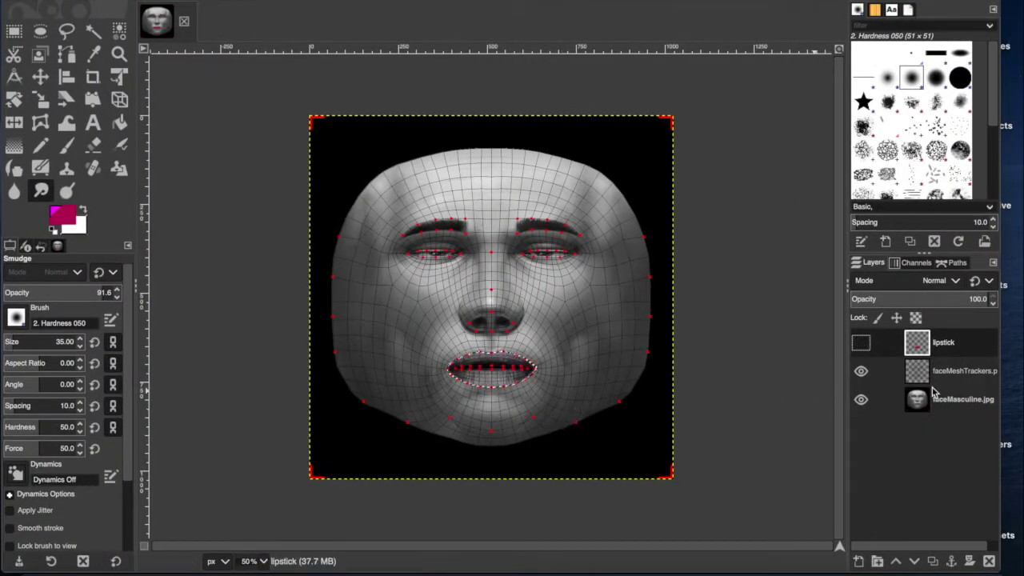
- Add a transparent 1024 × 1024 px layer named lipstick directly above the faceMeshTrackers layer
left_click(956, 404)
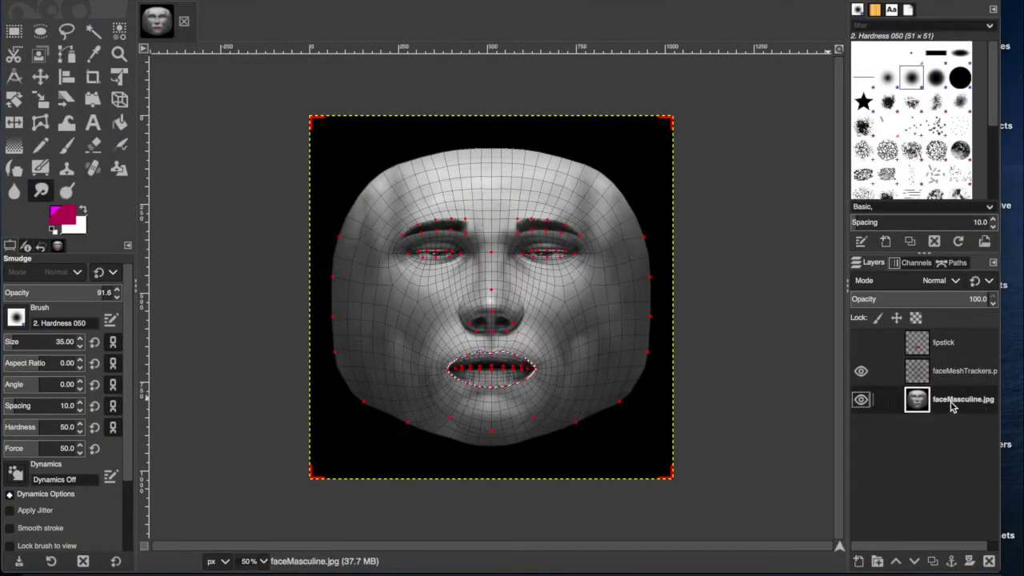
left_click(958, 376)
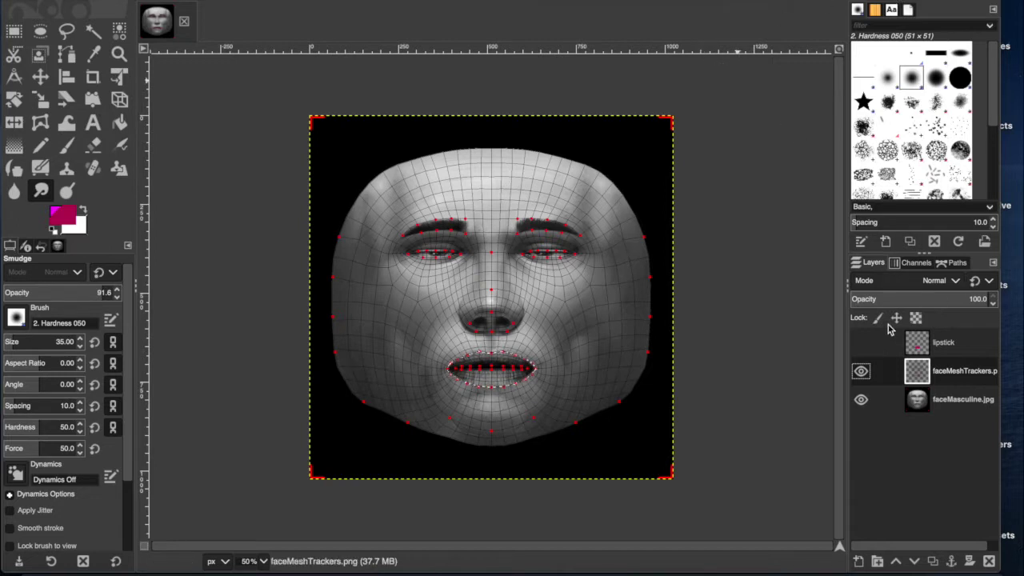
left_click(858, 561)
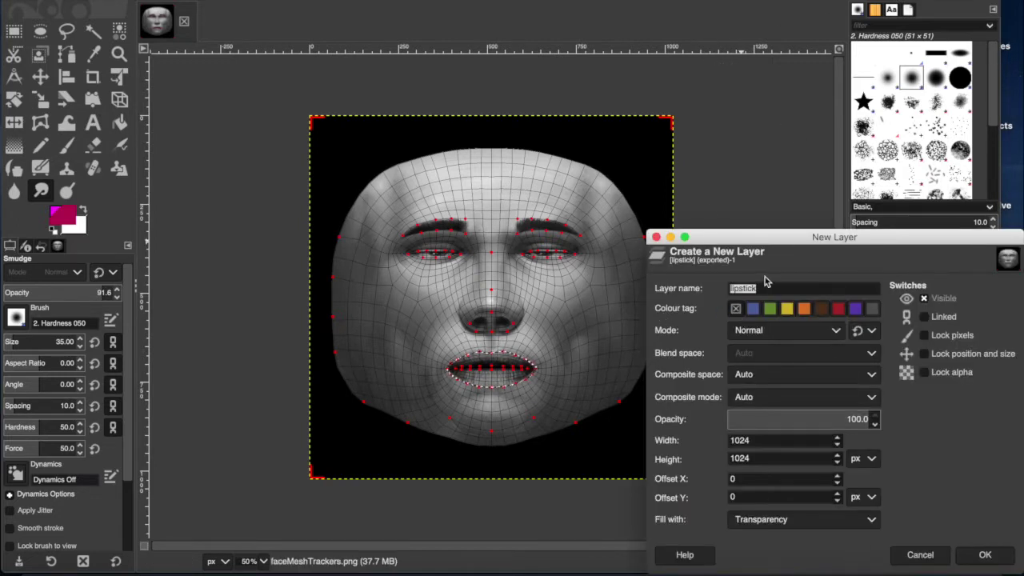
key("Return")
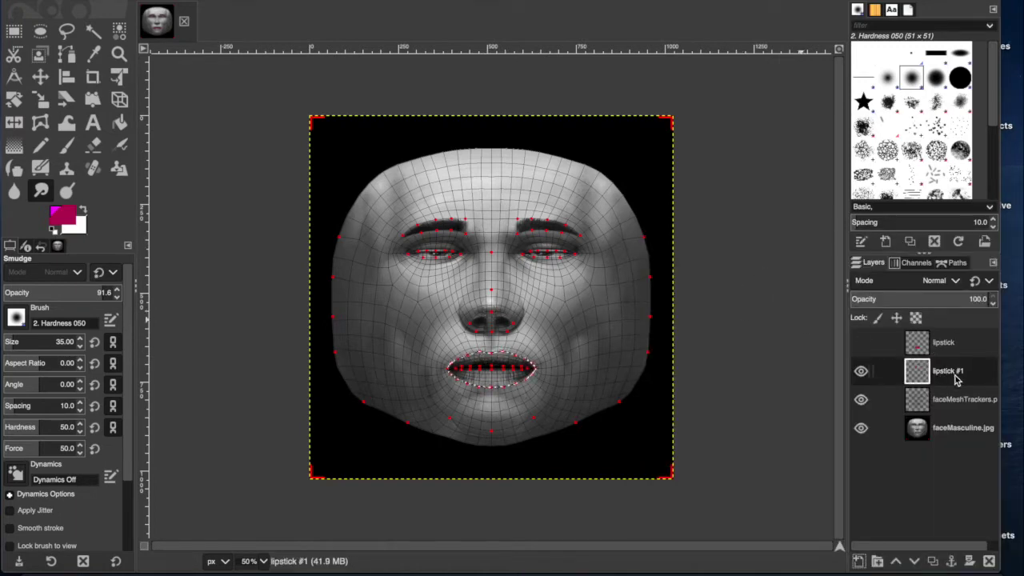
- Start a Free Select outline on the cheek, and undo the edits back to before the new layer was added
scroll(479, 369, "up", 4, "ctrl")
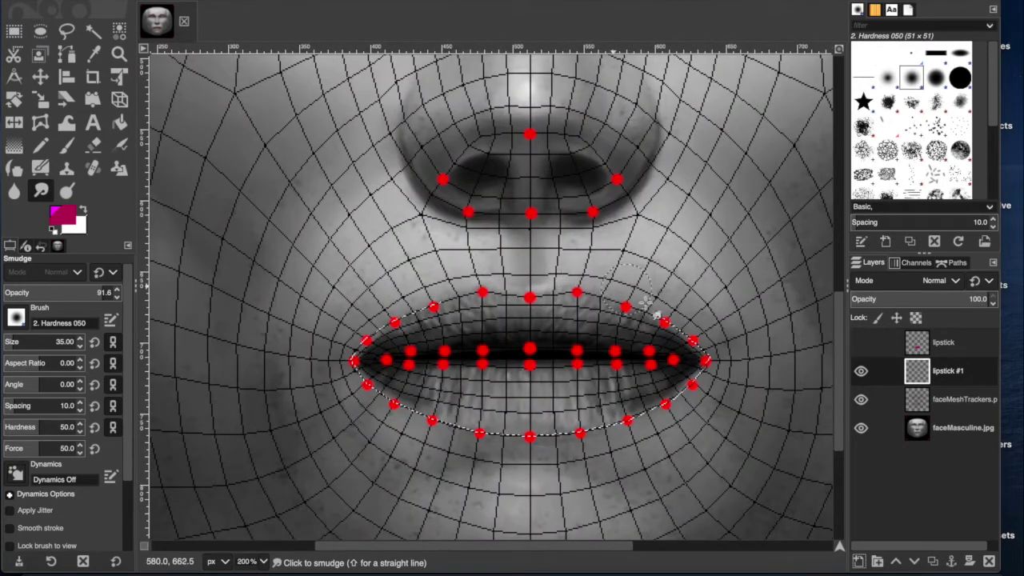
left_click(66, 31)
left_click(296, 284)
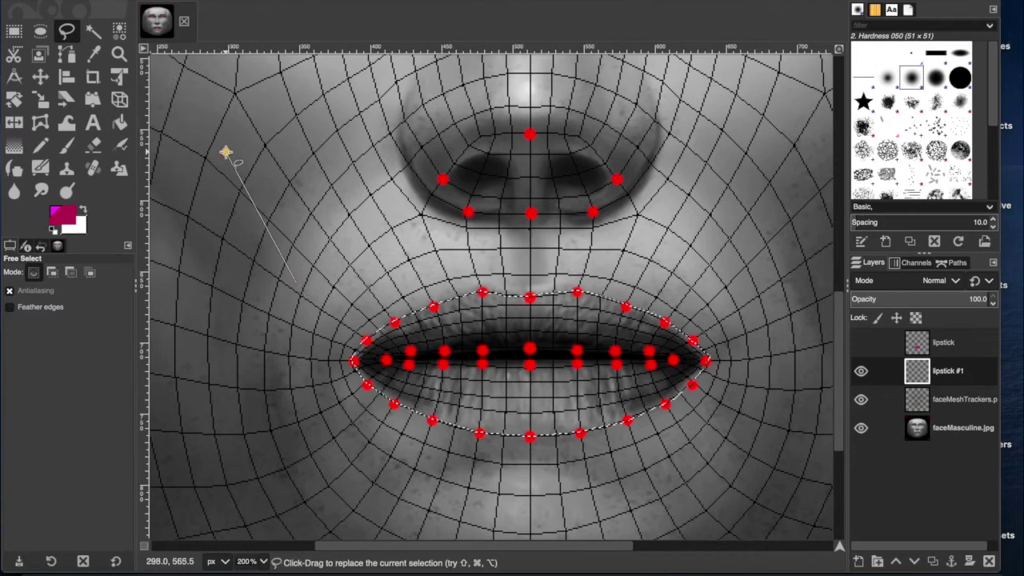
key("ctrl+z")
key("ctrl+z")
key("ctrl+z")
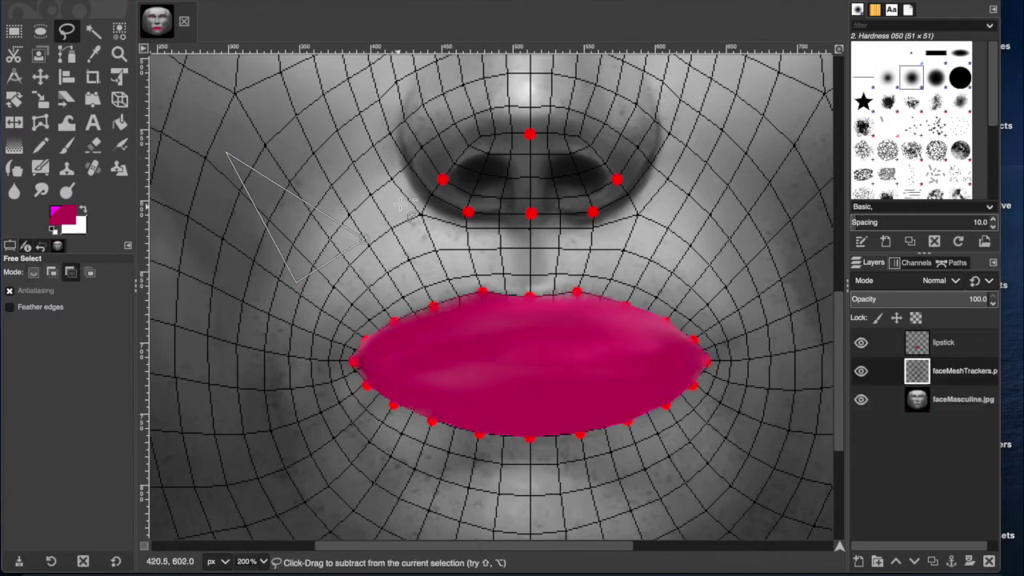
key("ctrl+z")
- Make the faceMeshTrackers and faceMasculine layers visible and hide the original lipstick layer
left_click(92, 32)
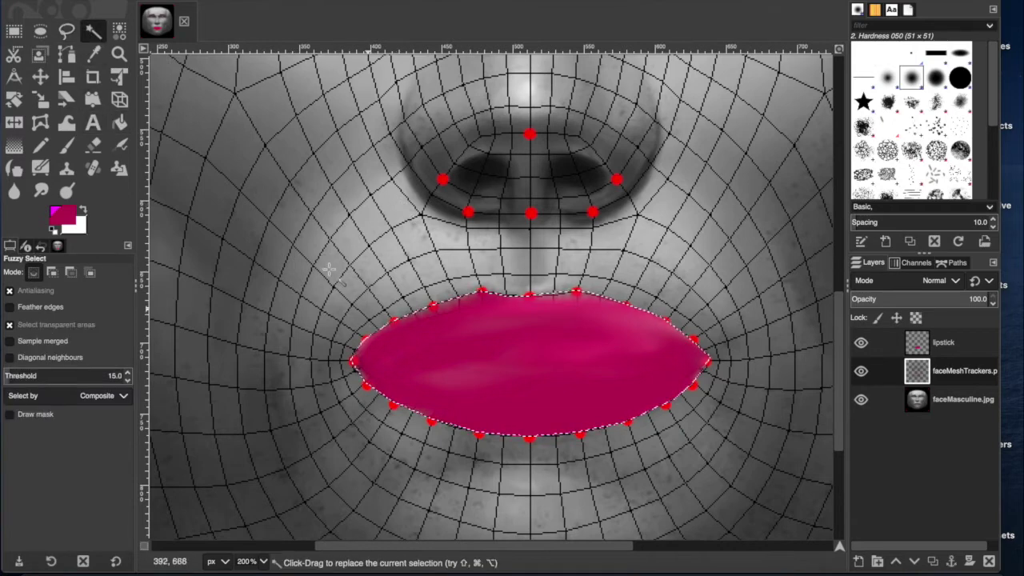
key("ctrl+shift+z")
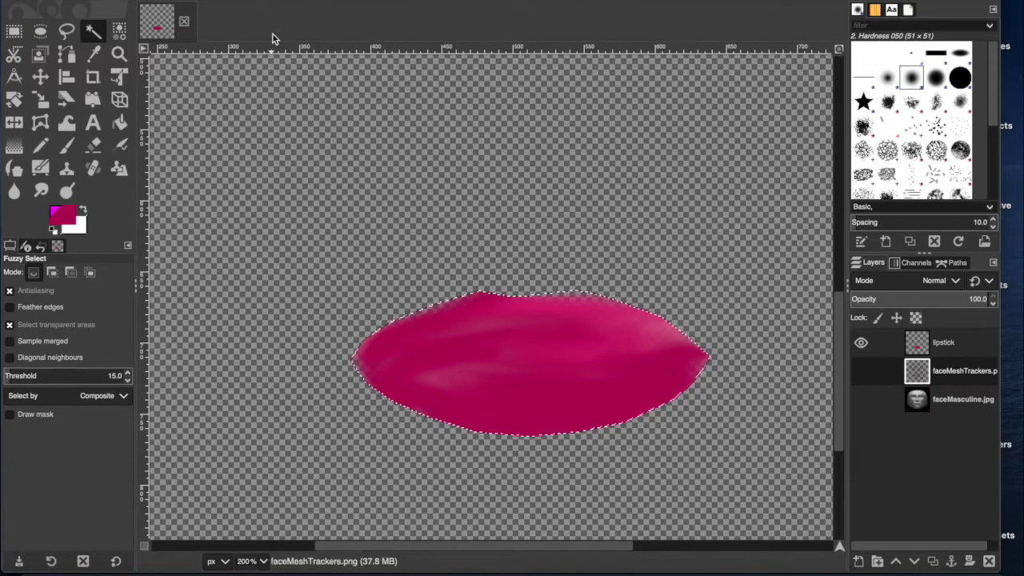
left_click(862, 371)
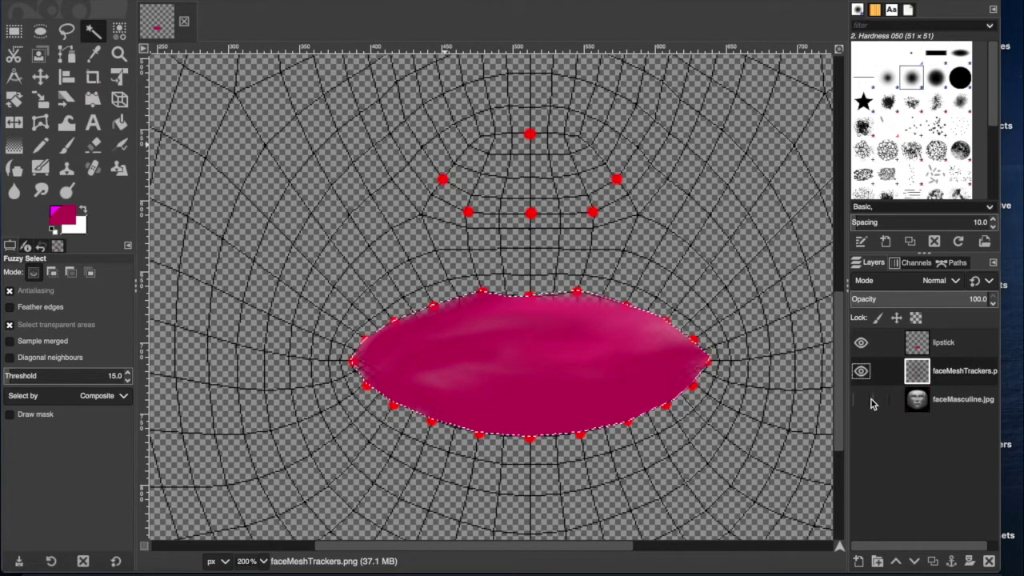
left_click(861, 399)
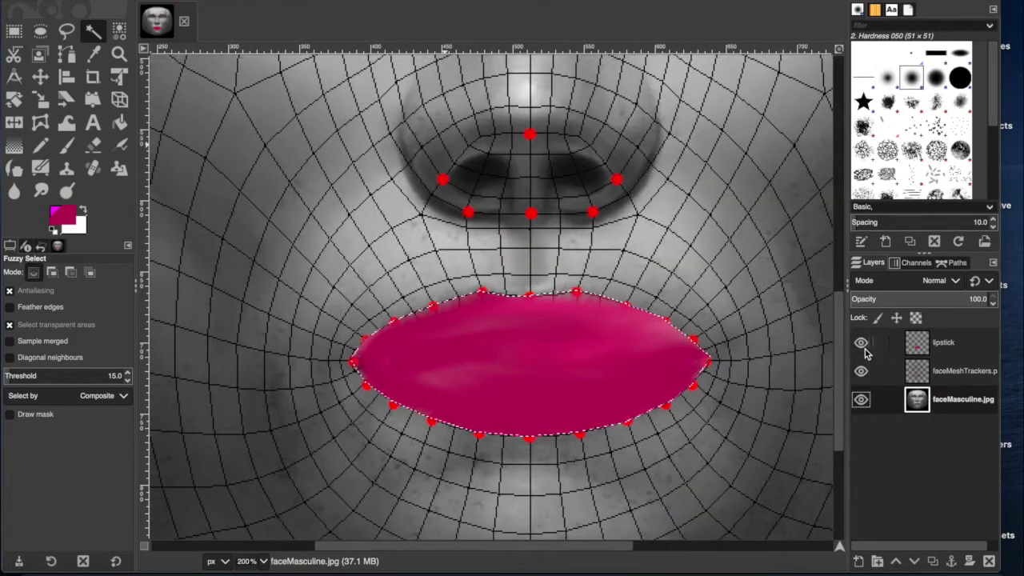
- Add a transparent 1024 × 1024 px layer named lipstick and place it directly above the faceMeshTrackers layer
left_click(858, 563)
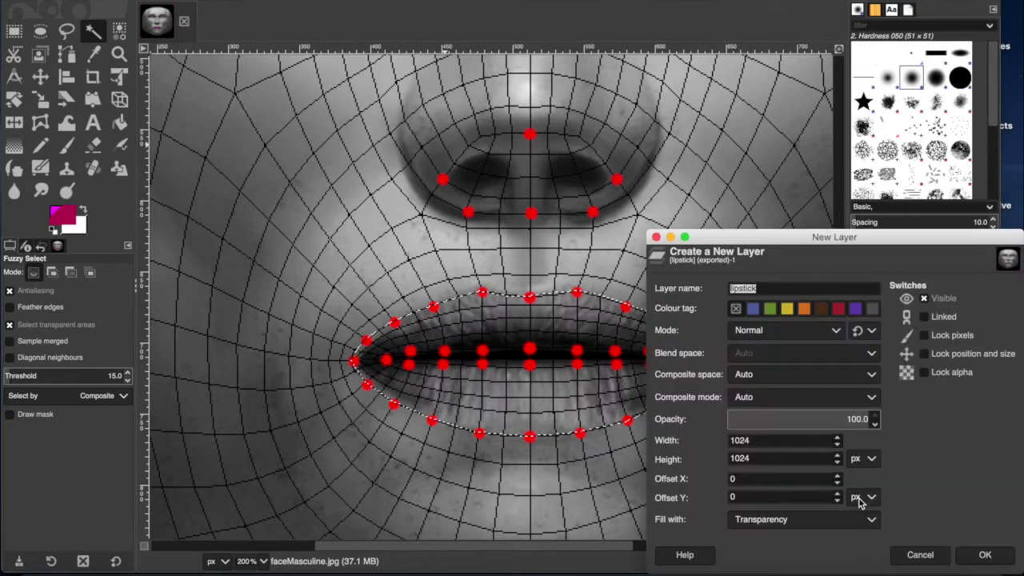
key("Return")
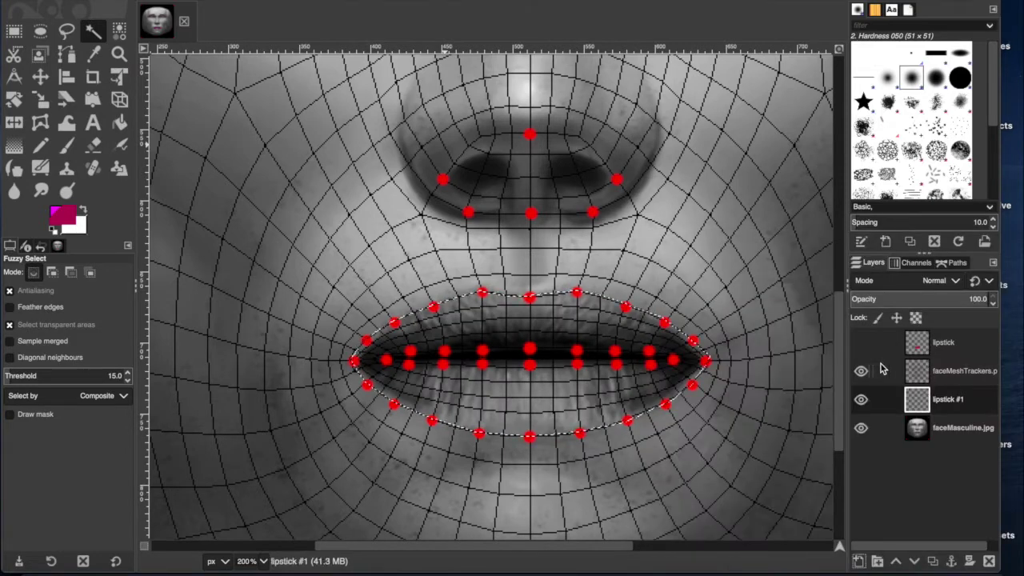
left_click_drag(931, 393, 955, 359)
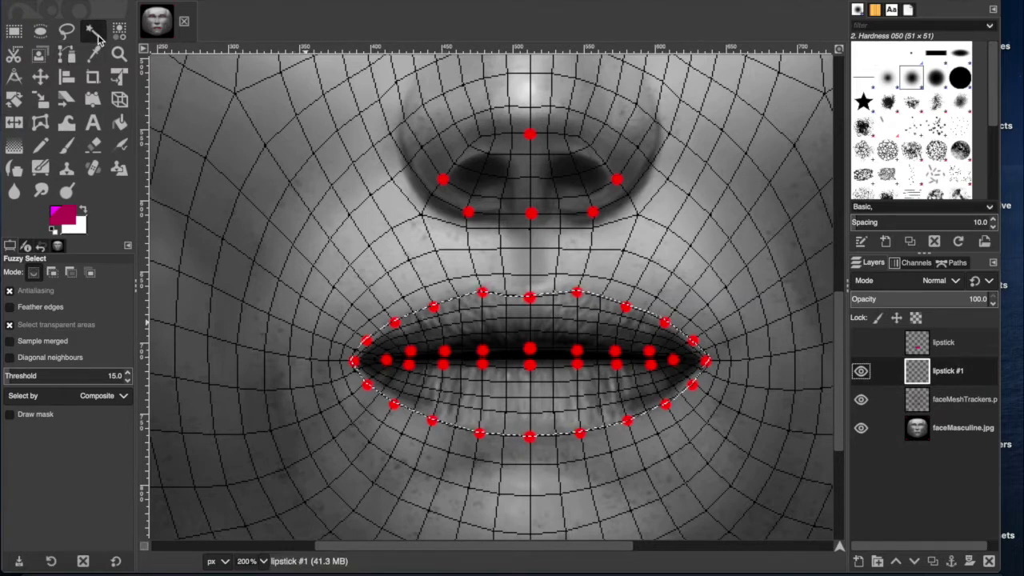
- Clear the existing selection and trace a closed Free Select outline around the lips along the outer red tracker points
key("ctrl+shift+a")
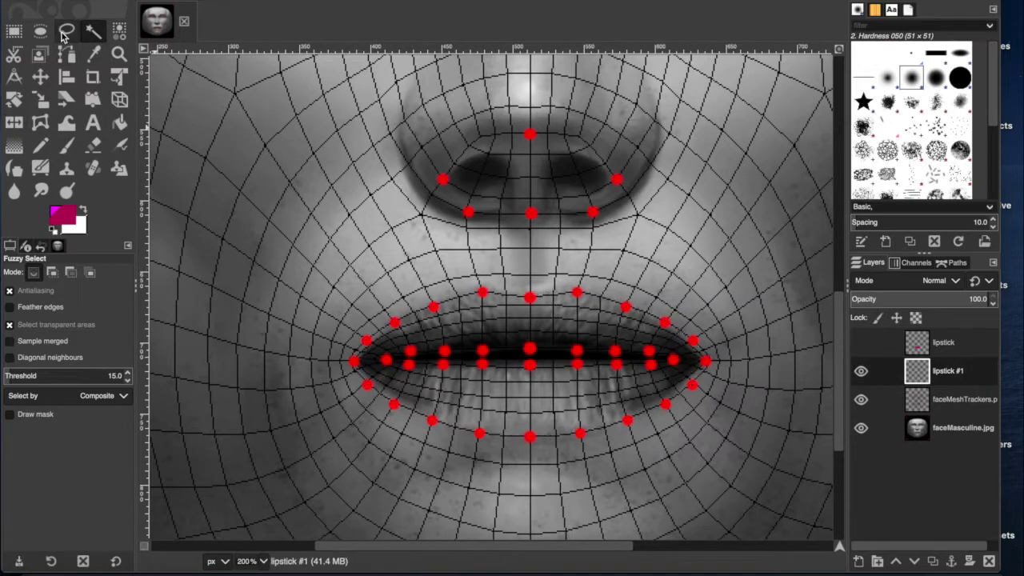
left_click(66, 31)
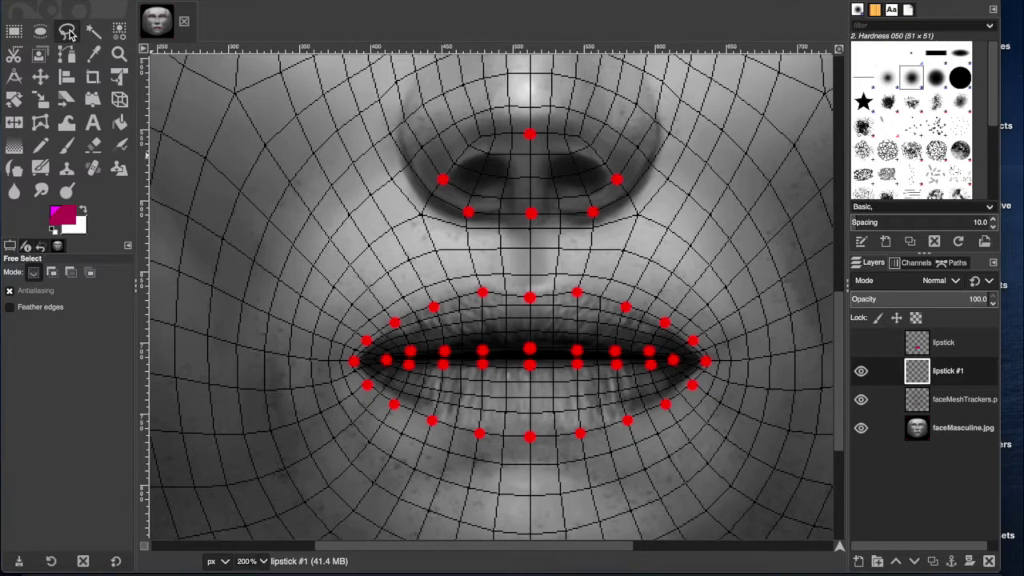
left_click(353, 361)
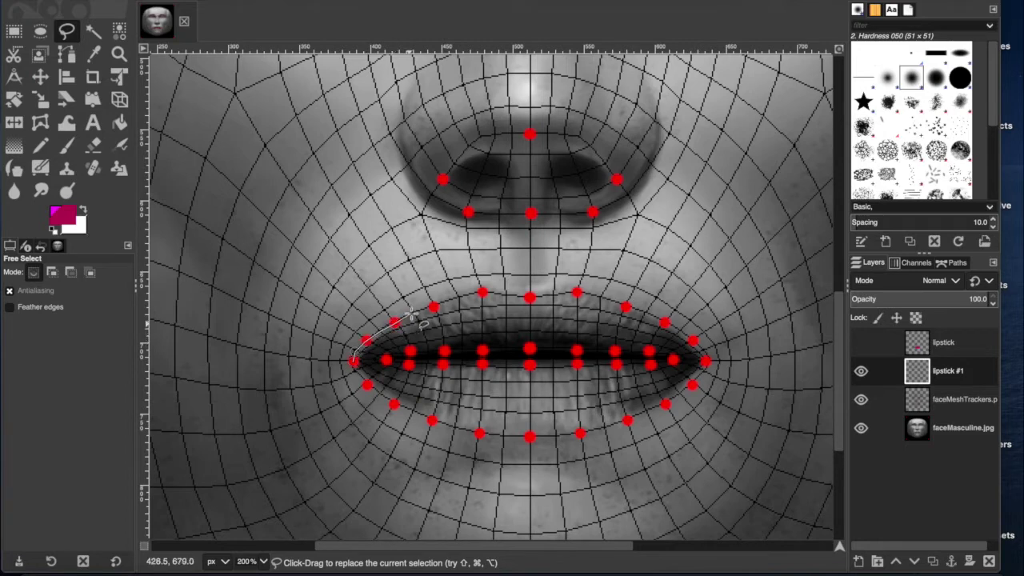
left_click_drag(410, 315, 455, 295)
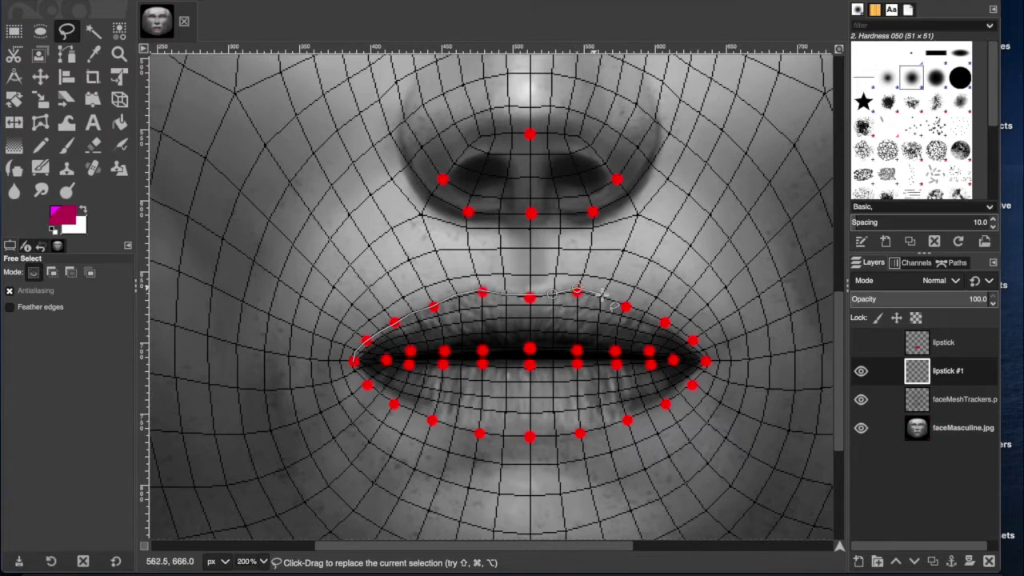
left_click(646, 315)
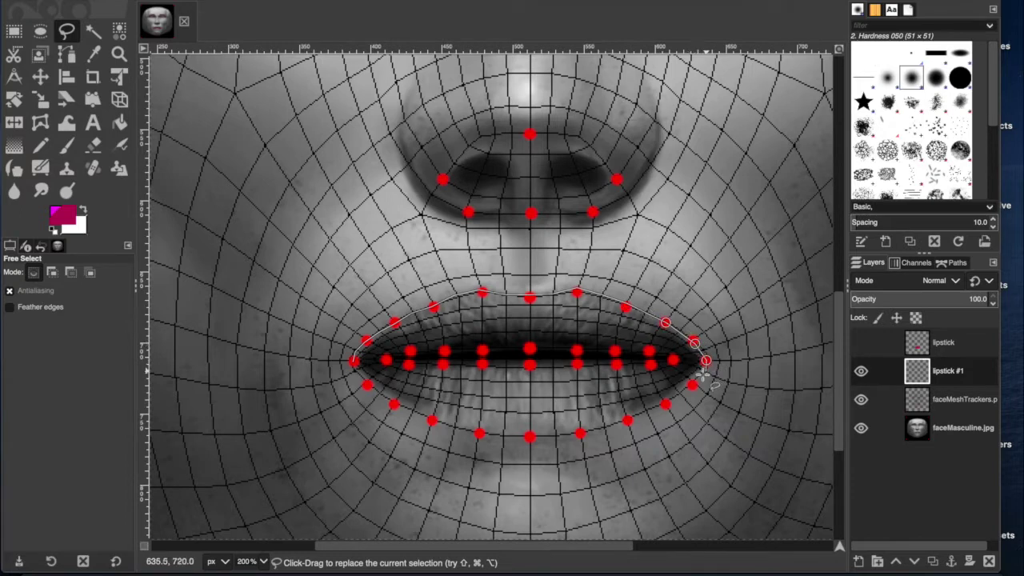
left_click(706, 372)
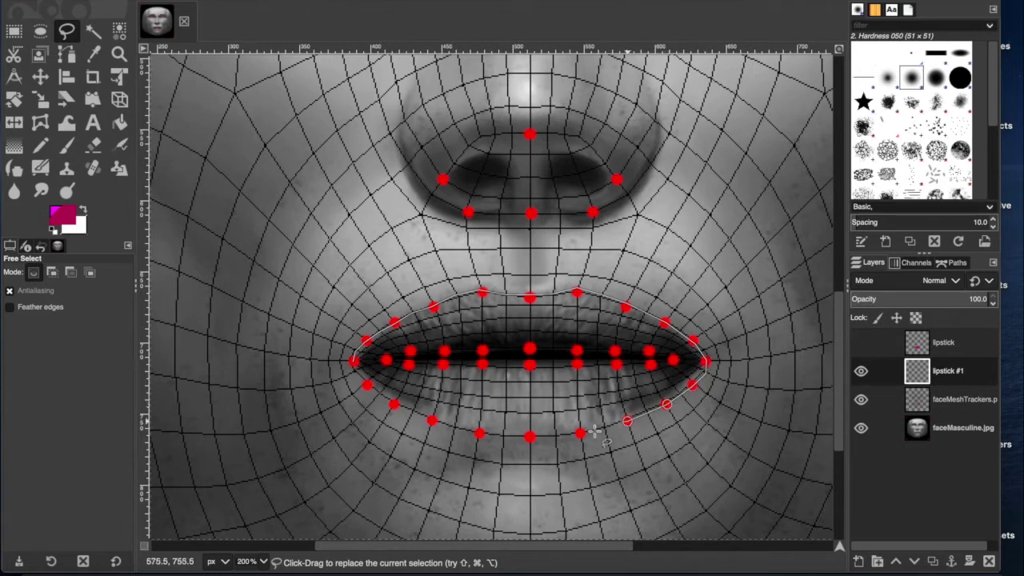
left_click(531, 438)
left_click(478, 433)
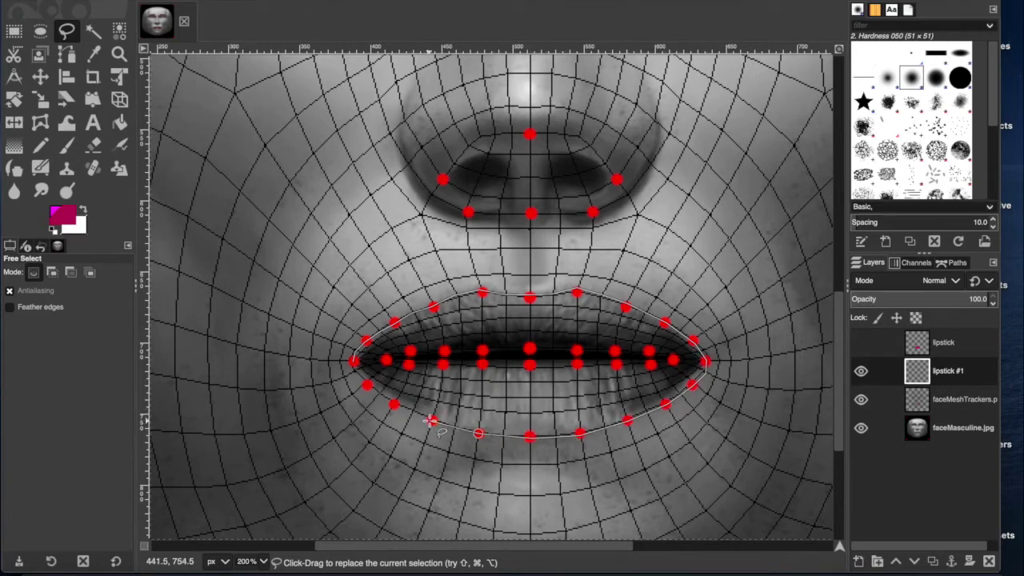
left_click(431, 420)
left_click(393, 405)
left_click(368, 386)
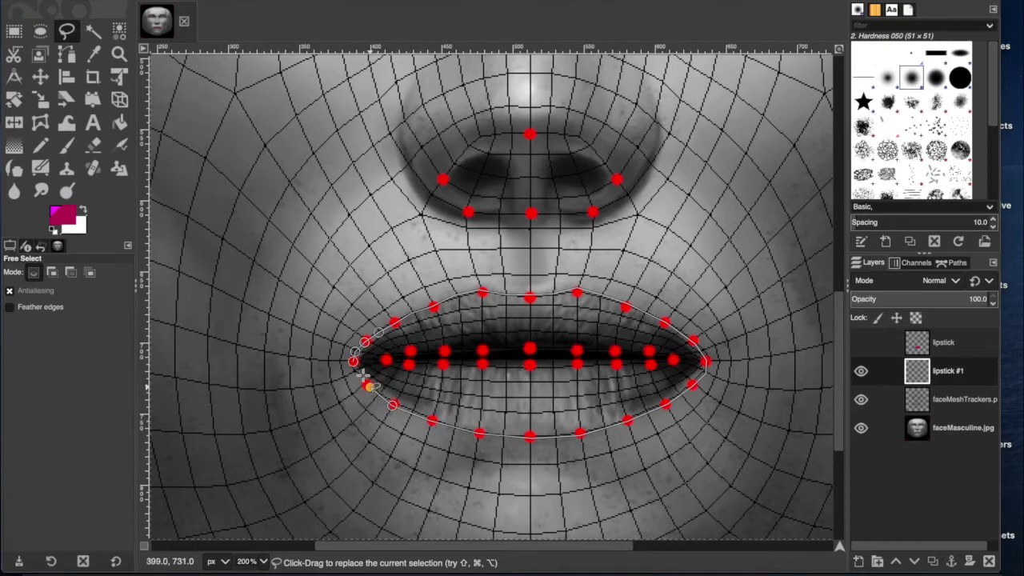
left_click(354, 362)
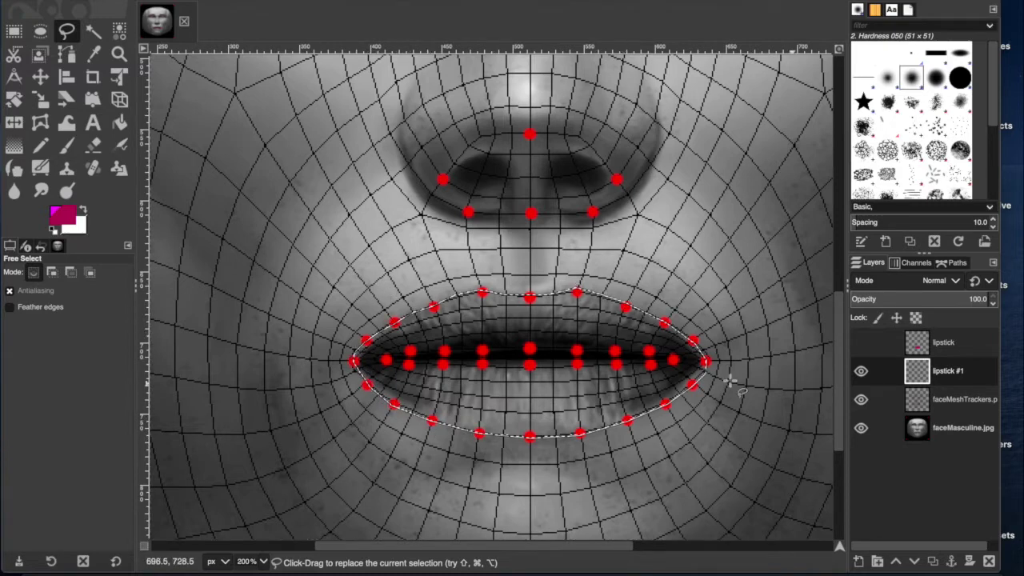
- Commit the lip outline as a selection and paint loose white strokes inside it with the Paintbrush at size 29
key("Return")
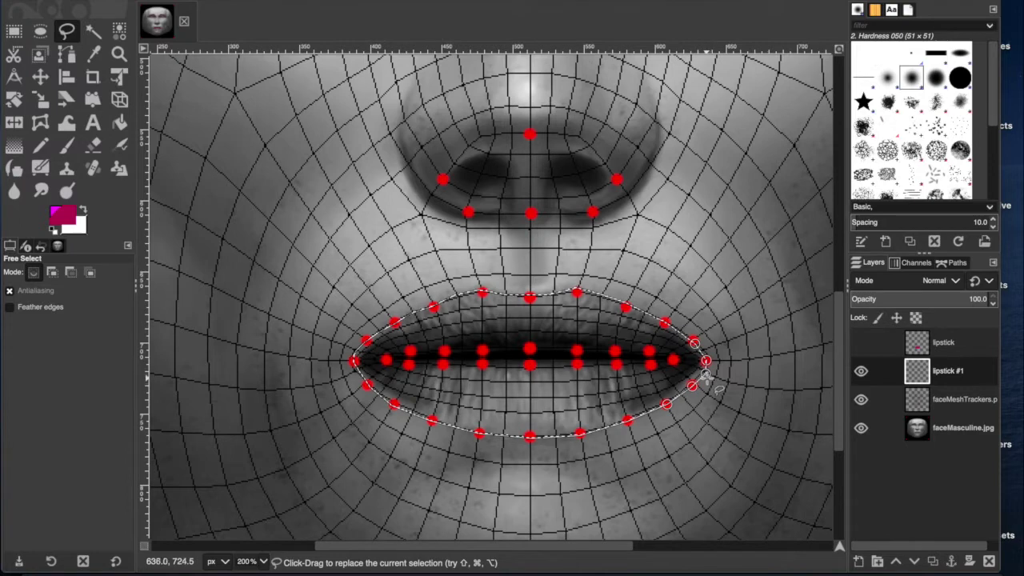
key("Return")
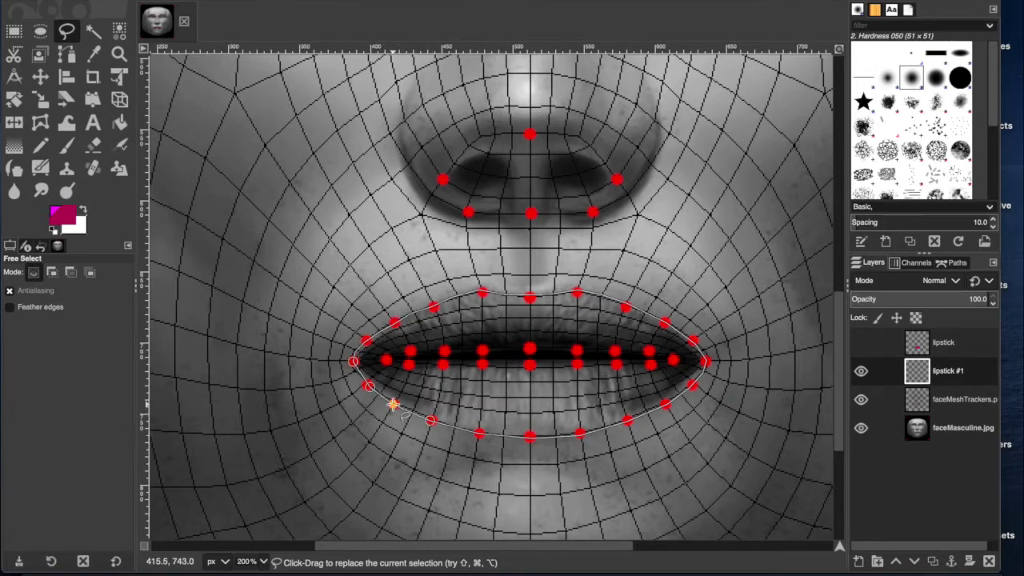
left_click(66, 145)
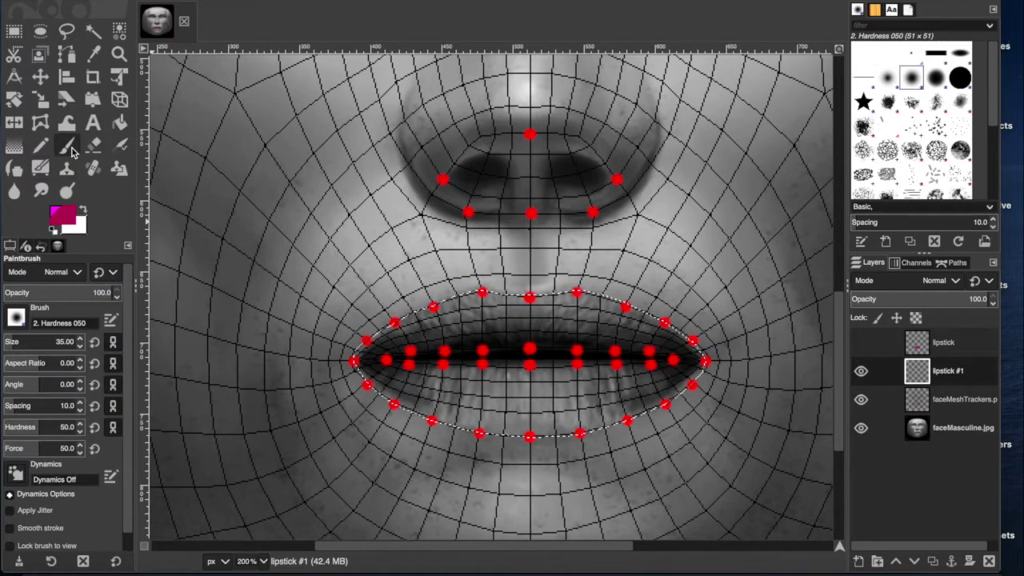
left_click(11, 342)
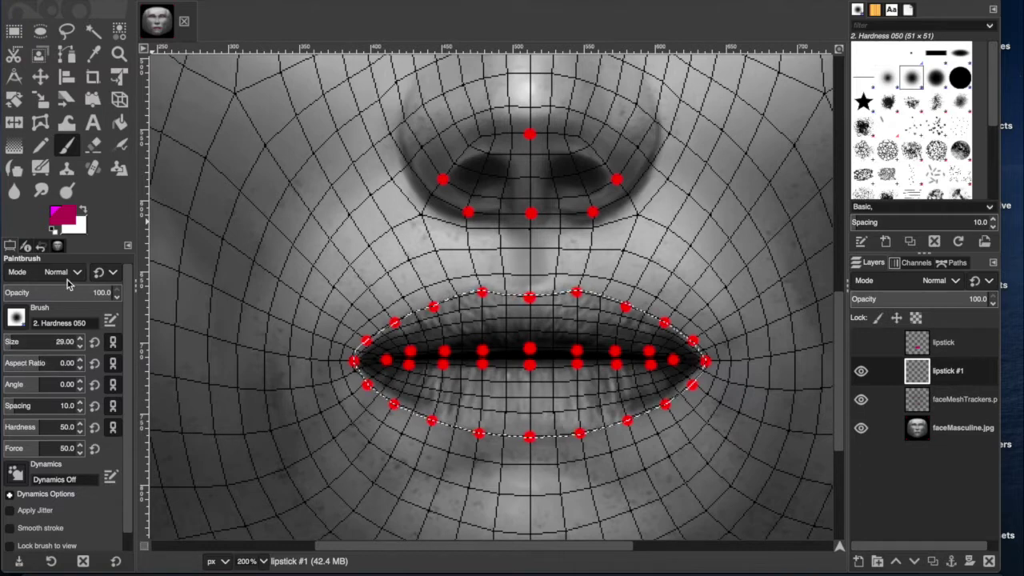
left_click(84, 211)
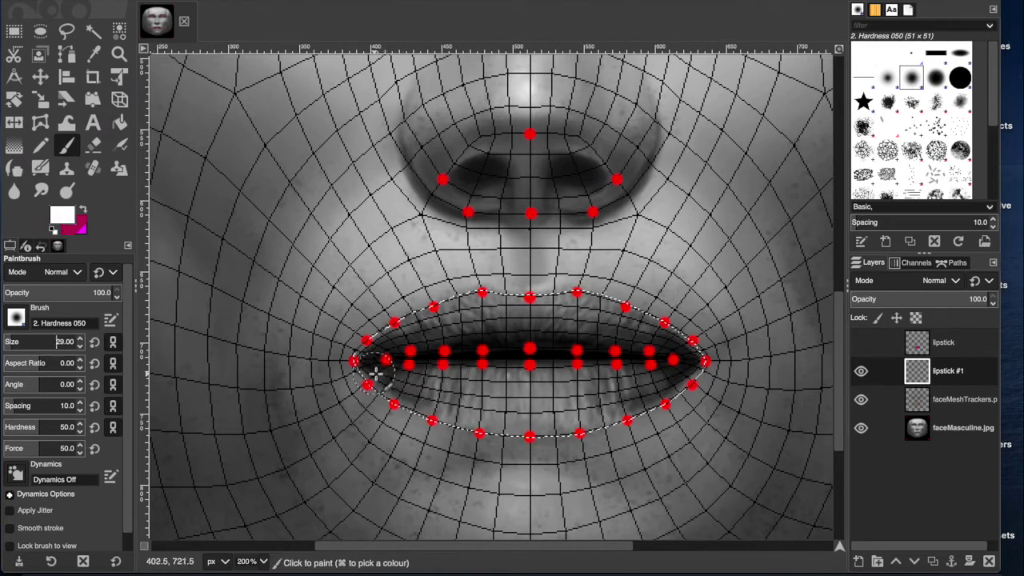
left_click_drag(405, 377, 654, 390)
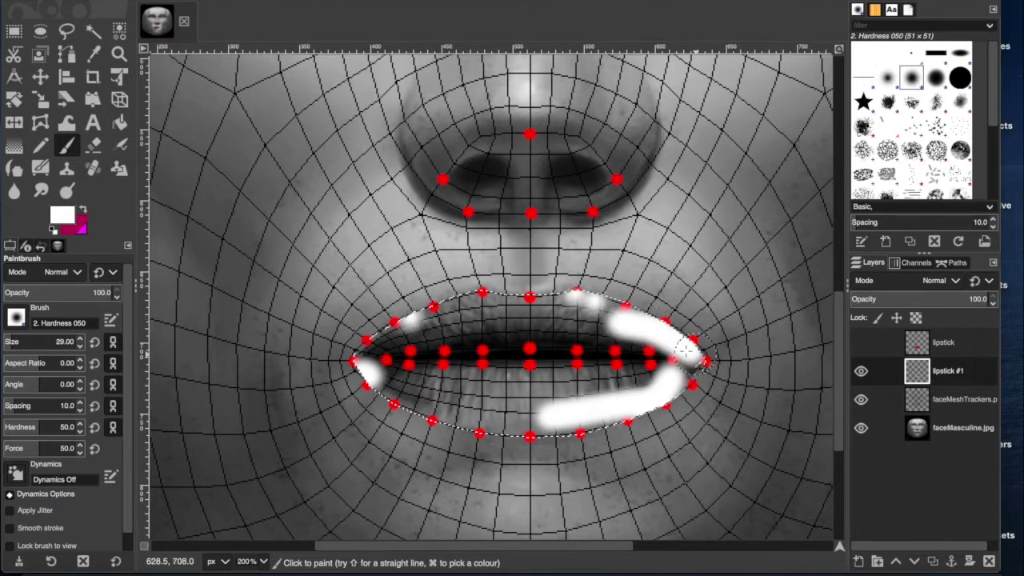
- Swap the foreground and background colours back and set the foreground colour to orange dd841c
left_click(82, 210)
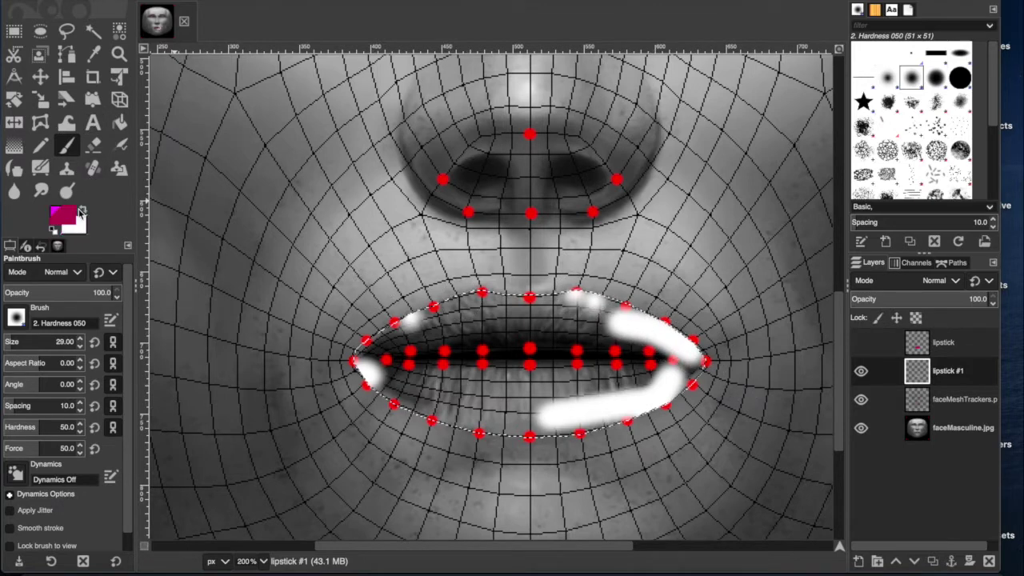
left_click(66, 216)
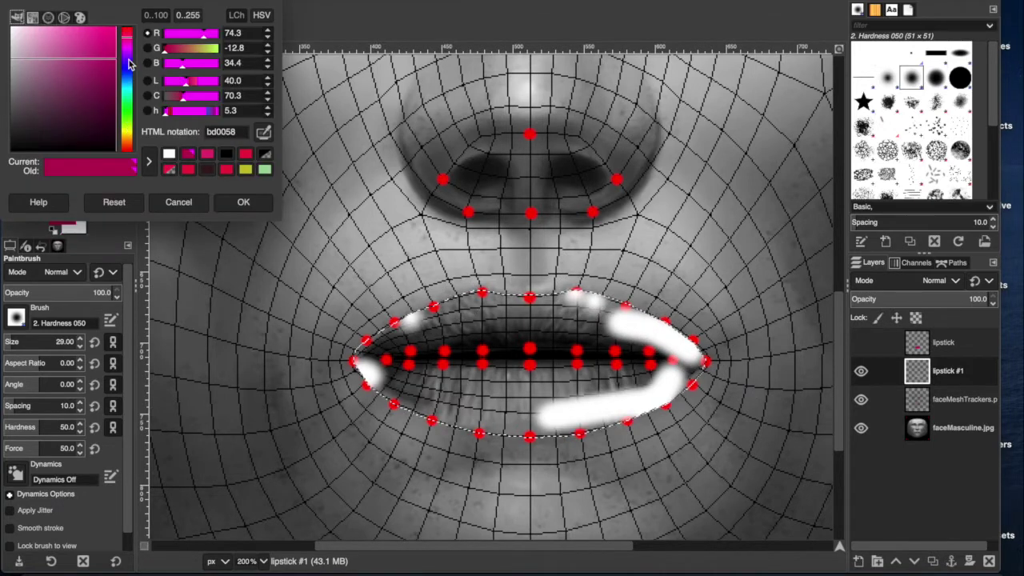
left_click_drag(128, 65, 126, 142)
left_click_drag(213, 40, 218, 36)
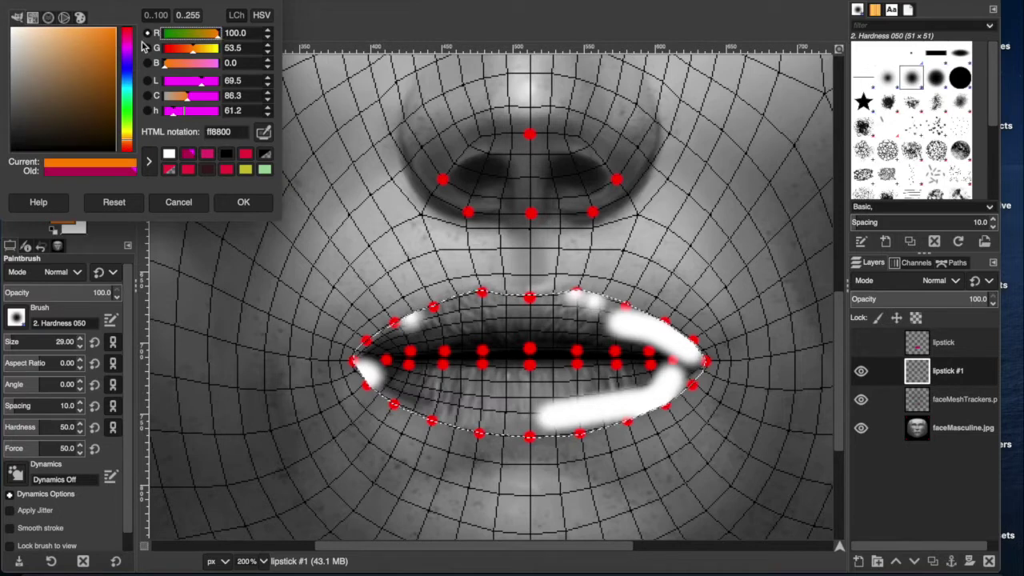
left_click_drag(103, 50, 104, 41)
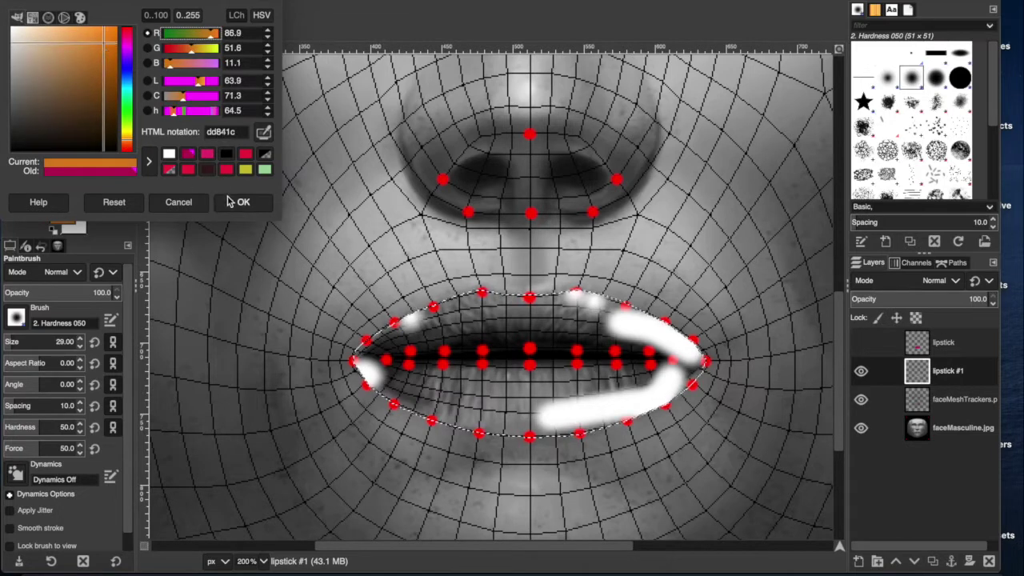
left_click(243, 204)
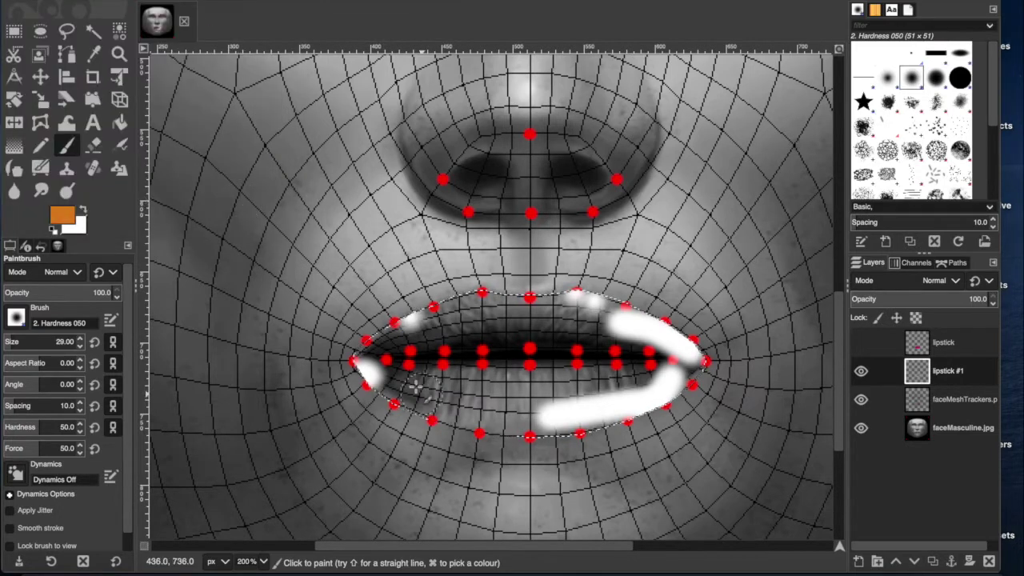
- Paint orange strokes over the lower and upper lips inside the selection, undoing and repainting the upper-lip coverage
mouse_move(372, 368)
left_mouse_down()
mouse_move(456, 414)
mouse_move(537, 424)
left_mouse_up()
mouse_move(649, 370)
left_mouse_down()
mouse_move(396, 375)
mouse_move(407, 376)
left_mouse_up()
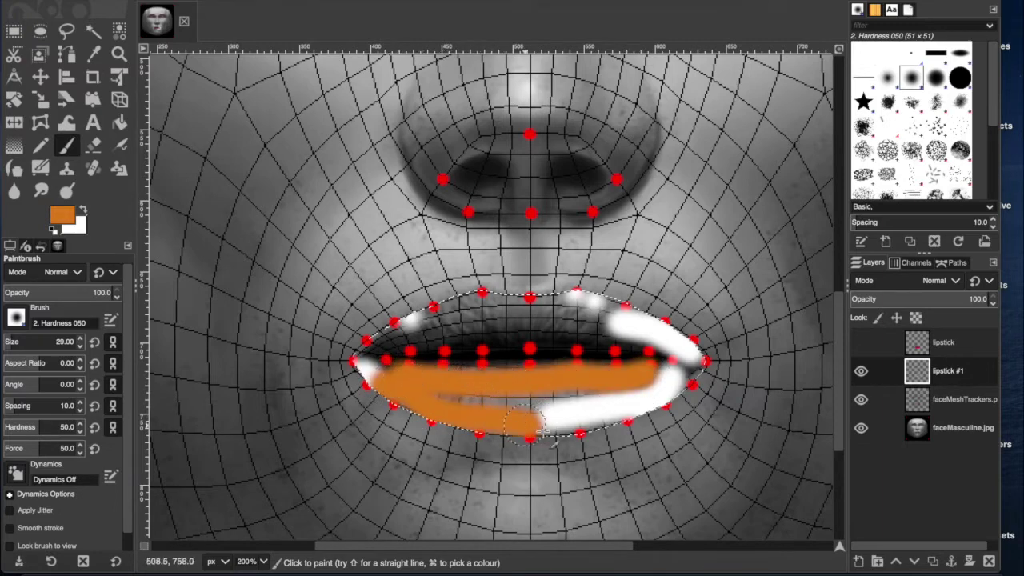
mouse_move(540, 430)
left_mouse_down()
mouse_move(657, 387)
mouse_move(688, 389)
mouse_move(686, 379)
mouse_move(509, 422)
left_mouse_up()
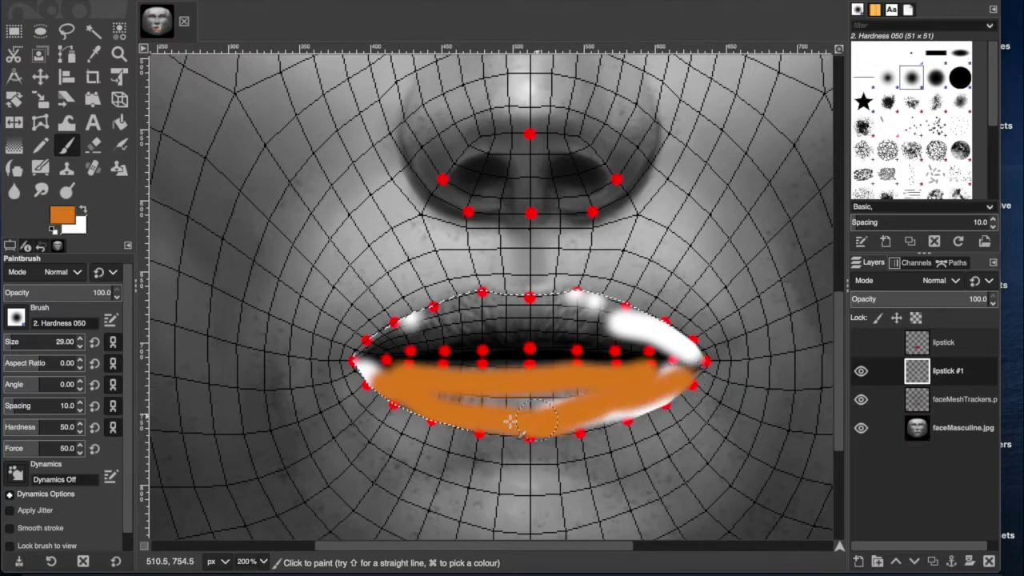
mouse_move(365, 344)
left_mouse_down()
mouse_move(536, 308)
mouse_move(648, 328)
mouse_move(584, 312)
mouse_move(692, 352)
mouse_move(608, 352)
mouse_move(650, 370)
mouse_move(548, 384)
mouse_move(457, 441)
mouse_move(414, 298)
mouse_move(395, 389)
left_mouse_up()
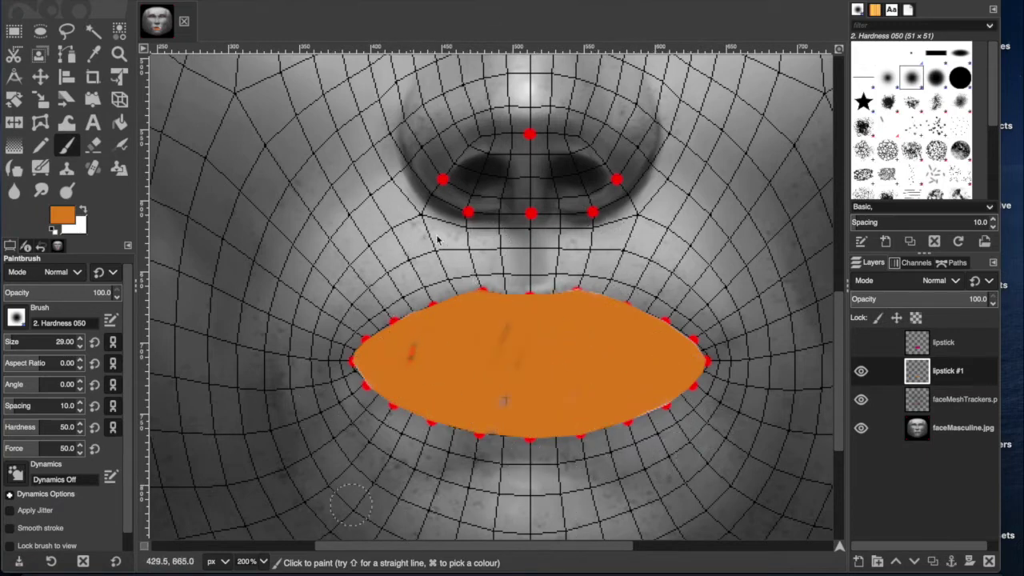
key("super+z")
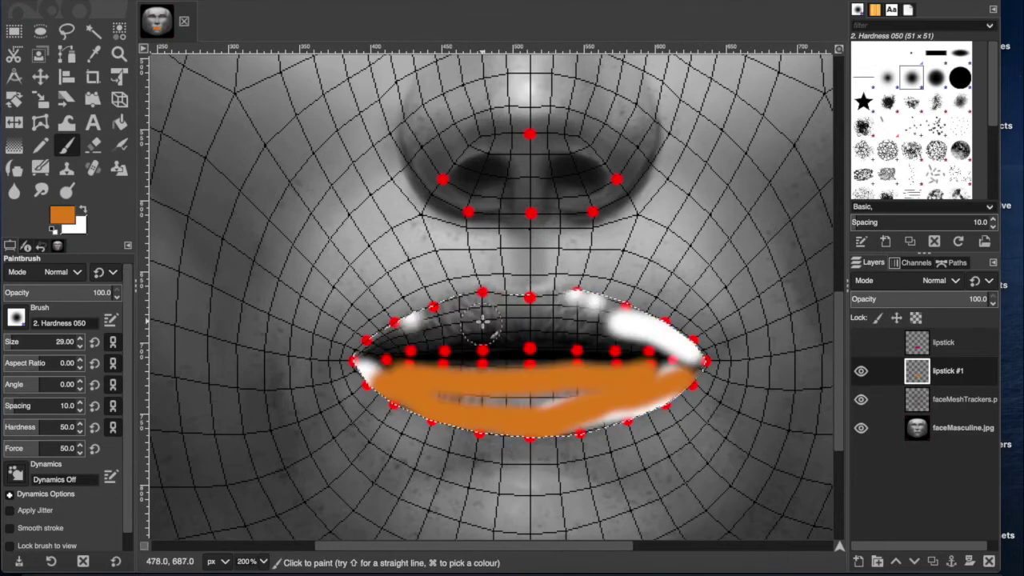
mouse_move(384, 355)
left_mouse_down()
mouse_move(619, 341)
mouse_move(723, 409)
mouse_move(650, 328)
mouse_move(510, 387)
mouse_move(512, 412)
mouse_move(478, 415)
mouse_move(524, 312)
mouse_move(505, 293)
mouse_move(624, 294)
left_mouse_up()
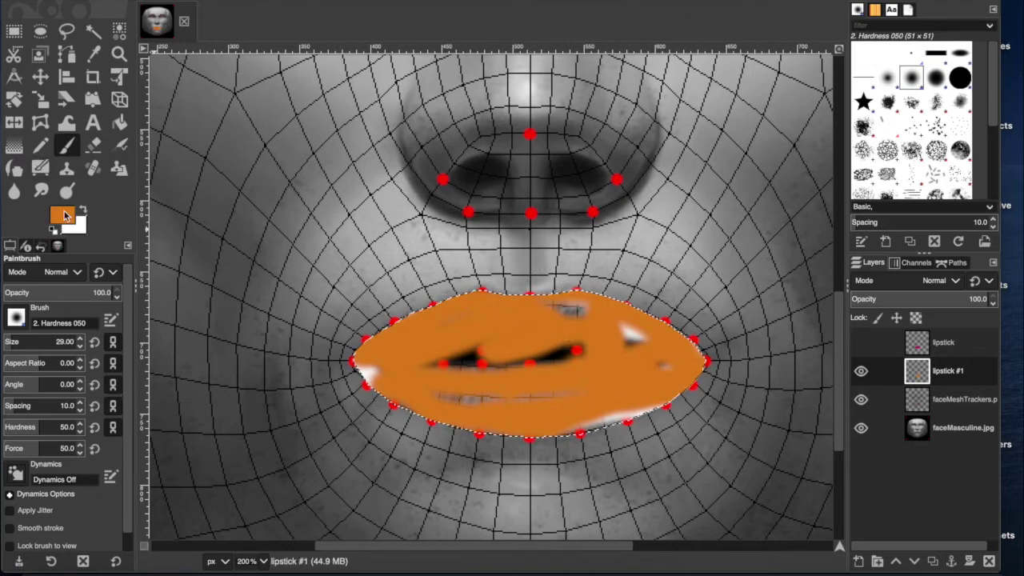
- Set the foreground colour to golden yellow f0be44
left_click(65, 215)
left_click_drag(80, 64, 87, 32)
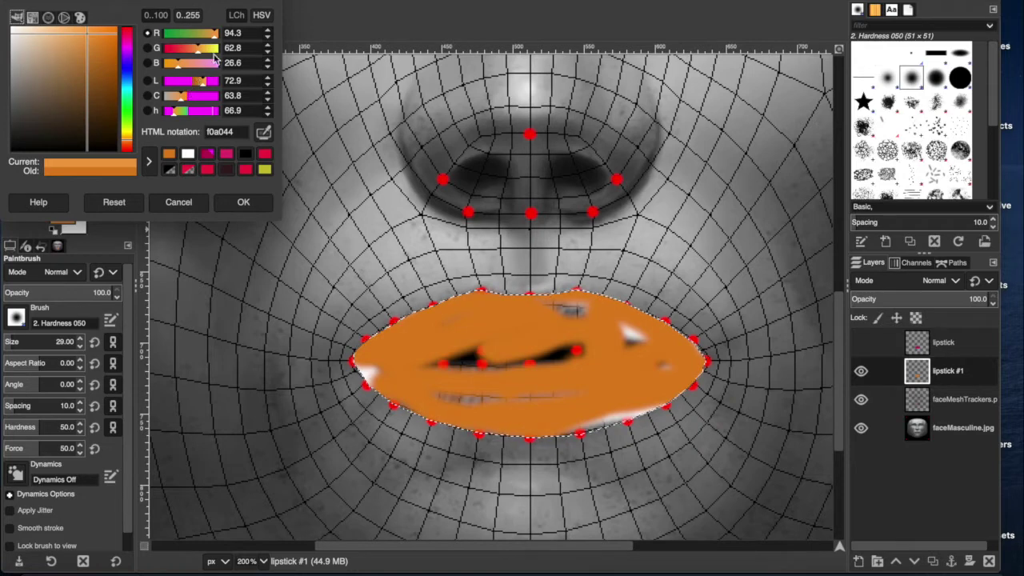
left_click_drag(213, 50, 203, 53)
left_click(236, 202)
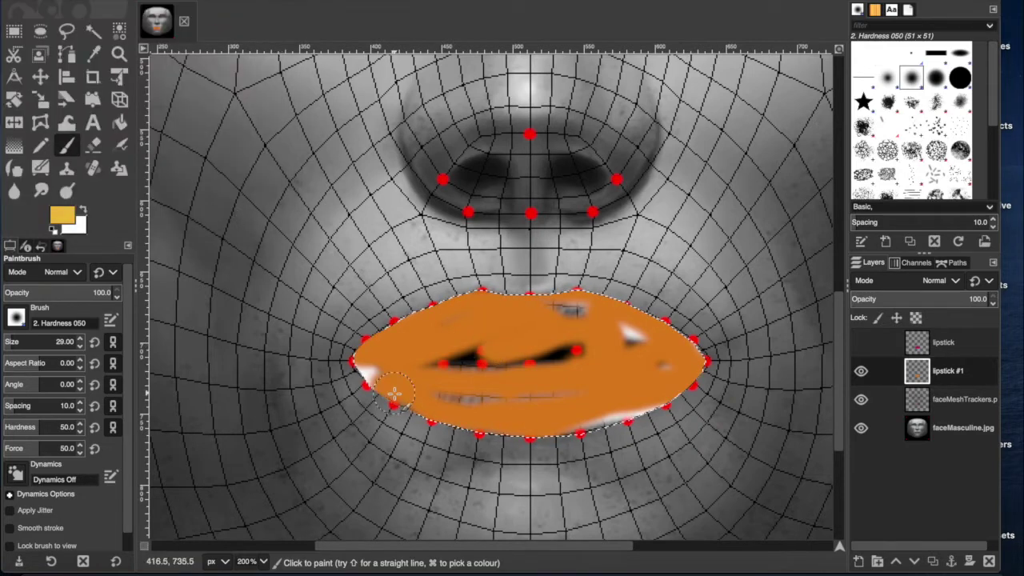
- Paint yellow highlights over the lip corners, the centre of the mouth and the remaining white and uncovered patches
mouse_move(377, 384)
left_mouse_down()
mouse_move(364, 364)
mouse_move(372, 344)
left_mouse_up()
left_click_drag(412, 382, 557, 386)
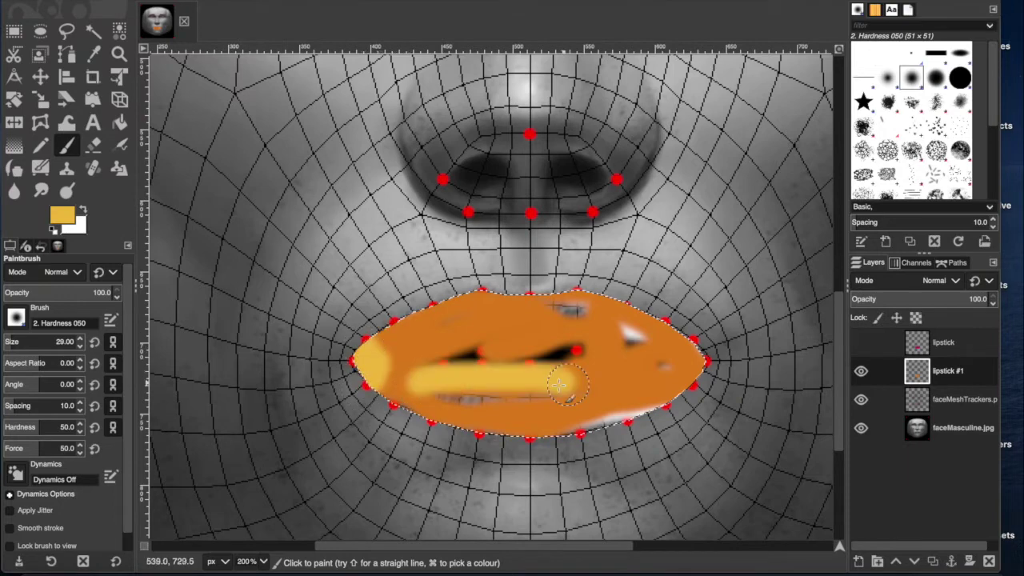
left_click_drag(432, 350, 596, 352)
mouse_move(559, 305)
left_mouse_down()
mouse_move(645, 336)
mouse_move(659, 372)
mouse_move(624, 350)
left_mouse_up()
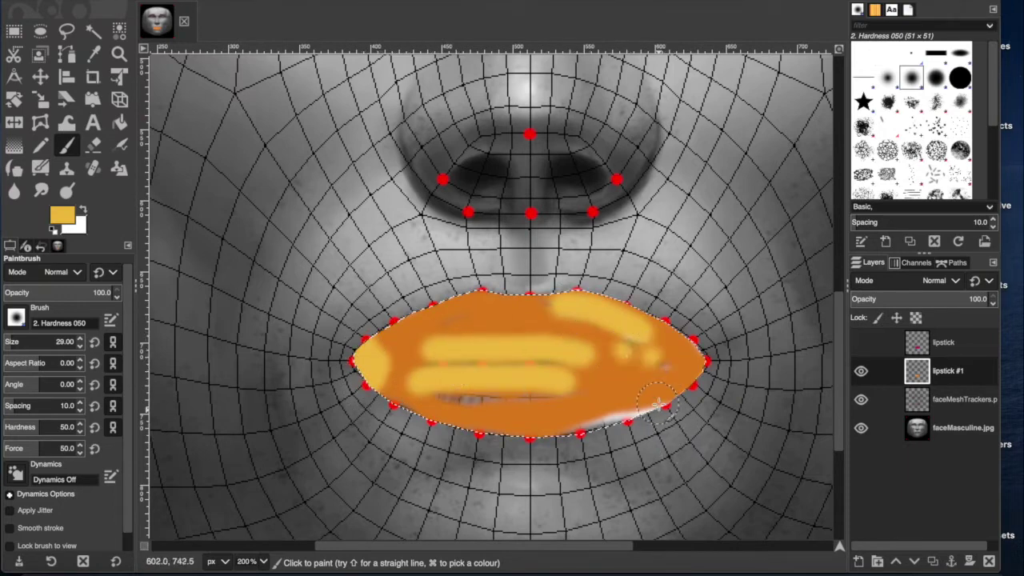
mouse_move(658, 403)
left_mouse_down()
mouse_move(566, 430)
mouse_move(505, 421)
mouse_move(461, 400)
mouse_move(506, 400)
mouse_move(472, 391)
mouse_move(452, 363)
mouse_move(544, 364)
left_mouse_up()
left_click_drag(638, 358, 693, 389)
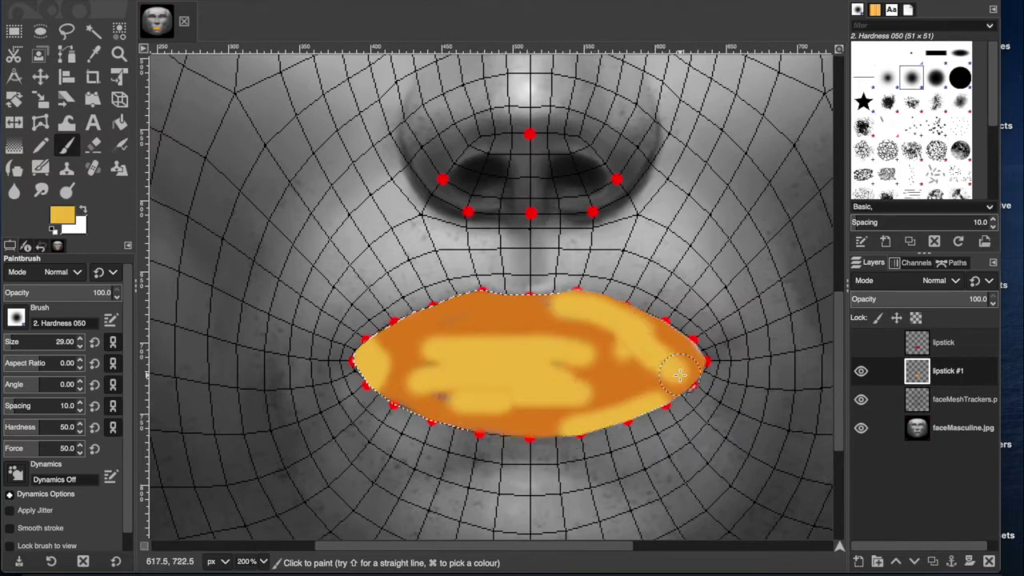
- Blend the yellow and orange paint across the lips with the Smudge tool at 91.6 opacity, undoing one stroke along the way
left_click(40, 192)
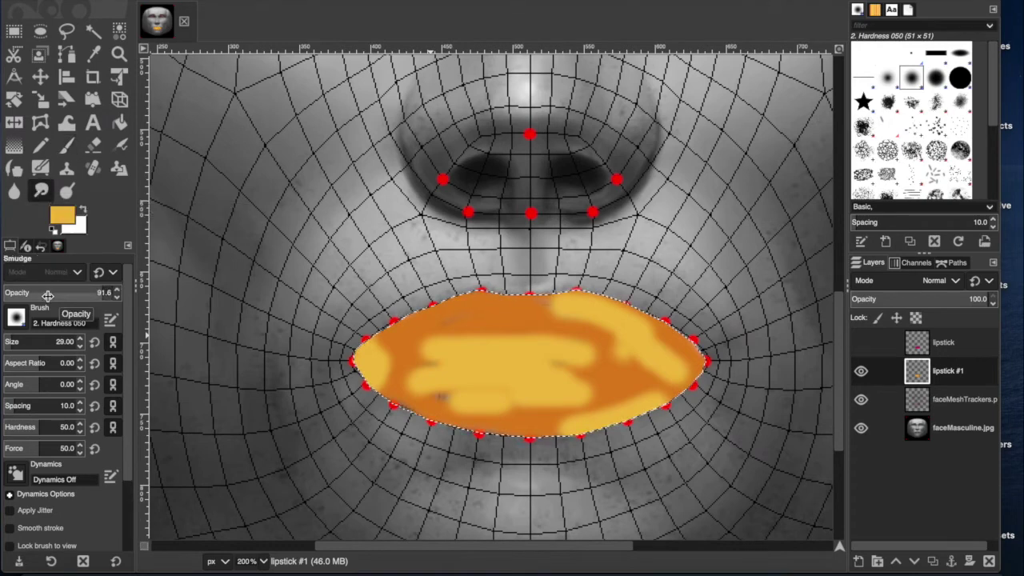
mouse_move(364, 372)
left_mouse_down()
mouse_move(392, 298)
mouse_move(366, 423)
mouse_move(367, 385)
mouse_move(427, 296)
mouse_move(363, 404)
mouse_move(373, 391)
mouse_move(418, 424)
mouse_move(408, 387)
mouse_move(399, 403)
mouse_move(455, 259)
mouse_move(479, 343)
mouse_move(451, 273)
mouse_move(495, 287)
mouse_move(553, 350)
mouse_move(514, 427)
mouse_move(569, 429)
mouse_move(666, 388)
mouse_move(575, 436)
mouse_move(500, 378)
mouse_move(595, 341)
mouse_move(594, 298)
left_mouse_up()
key("ctrl+z")
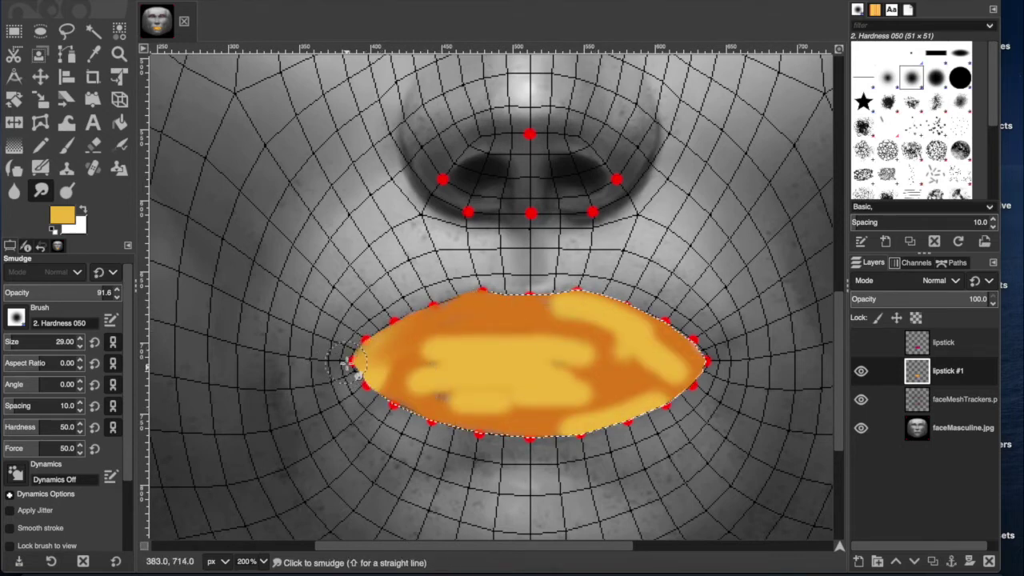
mouse_move(692, 352)
left_mouse_down()
mouse_move(603, 303)
mouse_move(685, 339)
mouse_move(568, 311)
mouse_move(731, 389)
mouse_move(691, 399)
mouse_move(698, 336)
mouse_move(592, 436)
mouse_move(749, 370)
mouse_move(549, 427)
mouse_move(652, 403)
mouse_move(475, 432)
mouse_move(620, 423)
mouse_move(679, 384)
mouse_move(544, 424)
mouse_move(344, 436)
mouse_move(432, 408)
mouse_move(418, 404)
mouse_move(360, 442)
mouse_move(396, 375)
mouse_move(399, 393)
mouse_move(620, 412)
mouse_move(375, 394)
mouse_move(664, 398)
mouse_move(514, 385)
mouse_move(671, 375)
left_mouse_up()
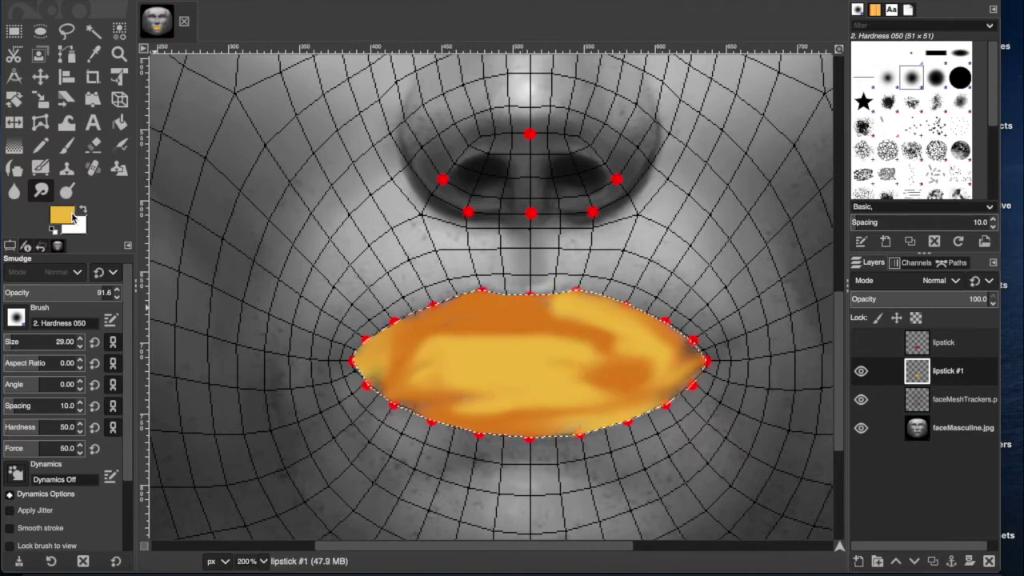
- Set the foreground colour to light orange f08f44
left_click(73, 216)
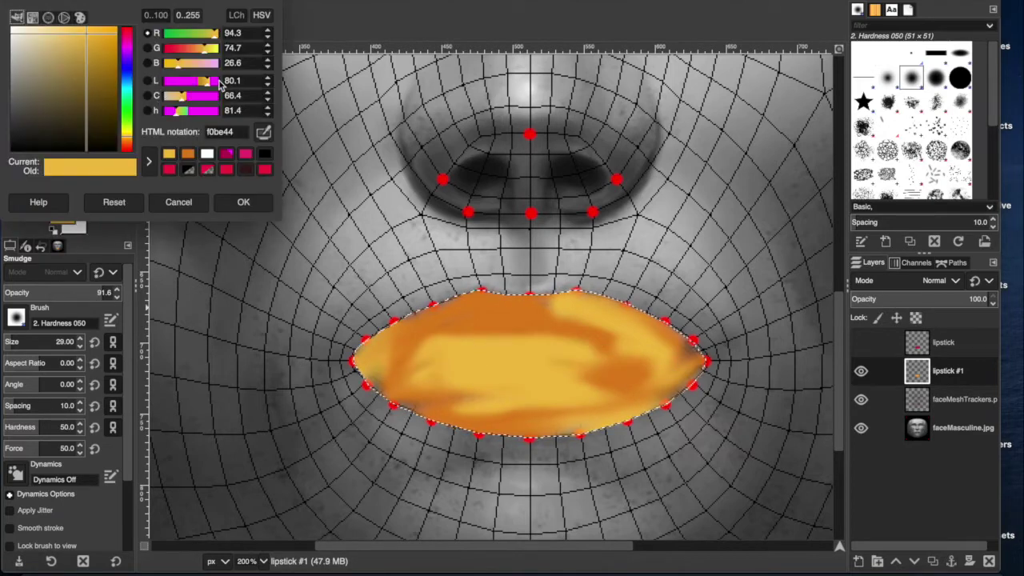
left_click_drag(204, 49, 190, 53)
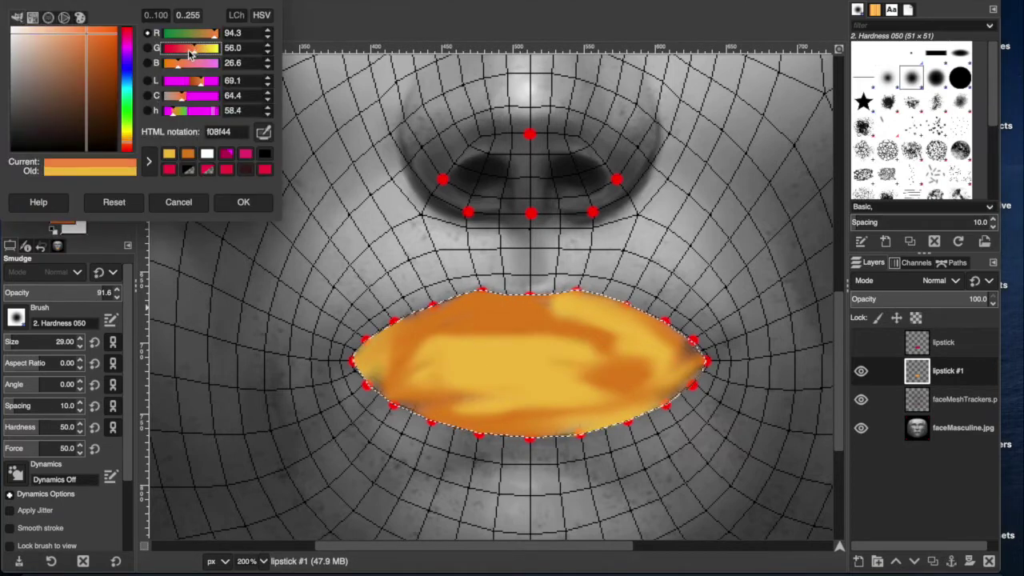
left_click(242, 203)
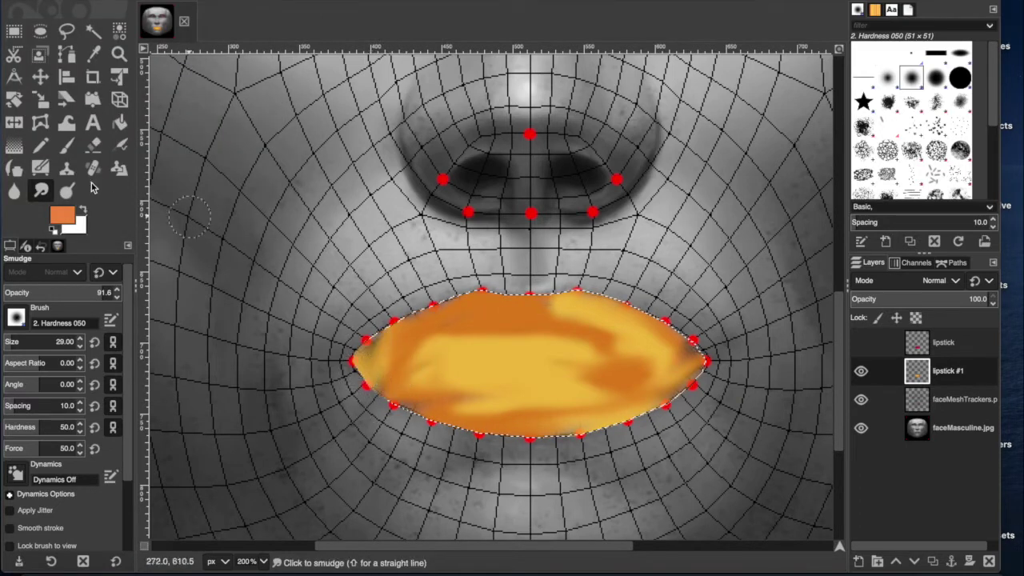
- Paint the light orange over nearly the whole lip area with the Paintbrush, and undo the last stroke
left_click(66, 145)
left_click_drag(432, 352, 550, 353)
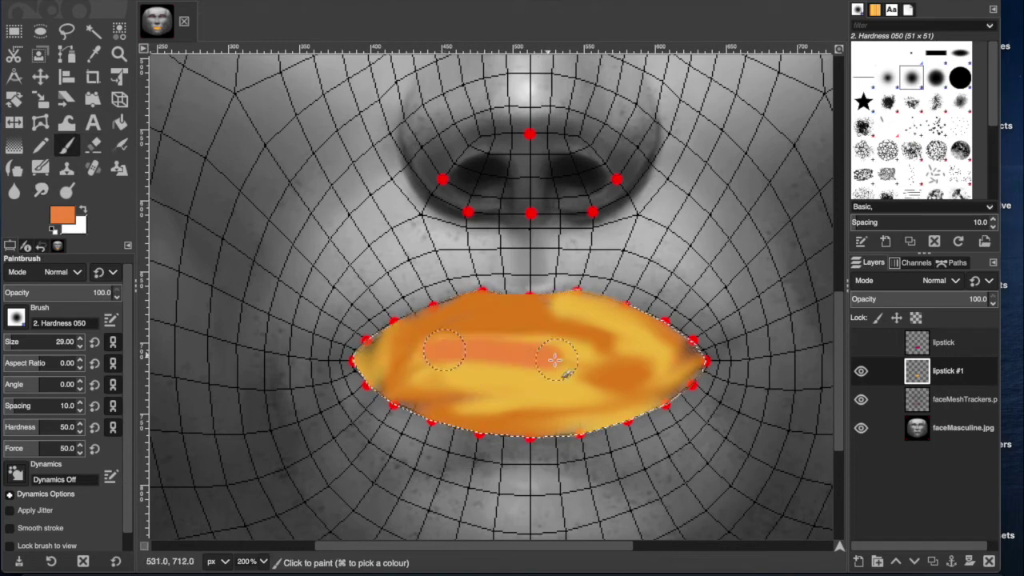
mouse_move(581, 312)
left_mouse_down()
mouse_move(746, 405)
mouse_move(711, 376)
mouse_move(527, 435)
mouse_move(461, 431)
mouse_move(352, 385)
left_mouse_up()
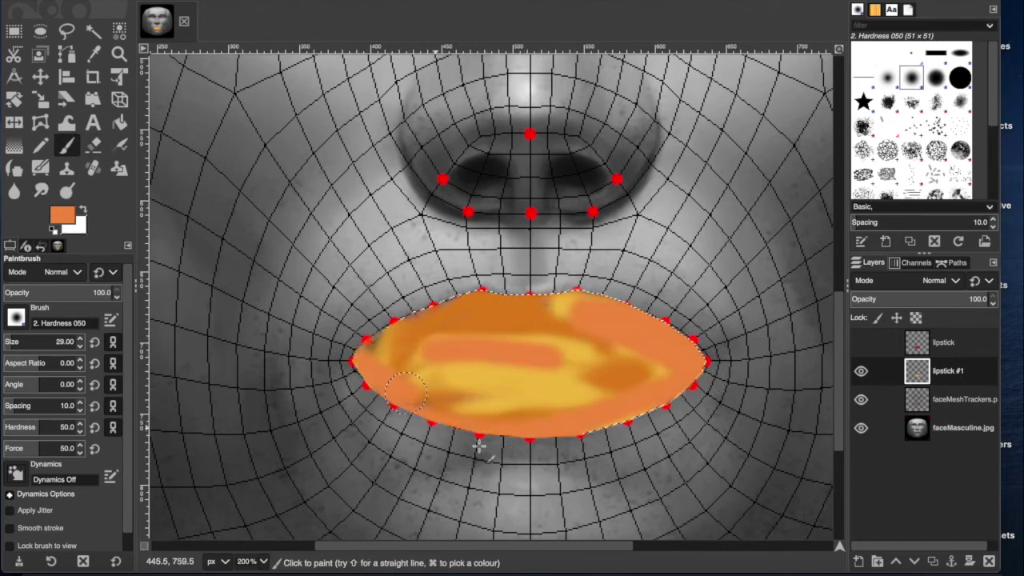
mouse_move(378, 343)
left_mouse_down()
mouse_move(485, 292)
mouse_move(607, 305)
mouse_move(434, 334)
mouse_move(383, 370)
mouse_move(391, 363)
mouse_move(397, 374)
mouse_move(704, 436)
mouse_move(636, 393)
mouse_move(641, 370)
mouse_move(484, 354)
mouse_move(666, 362)
mouse_move(439, 414)
left_mouse_up()
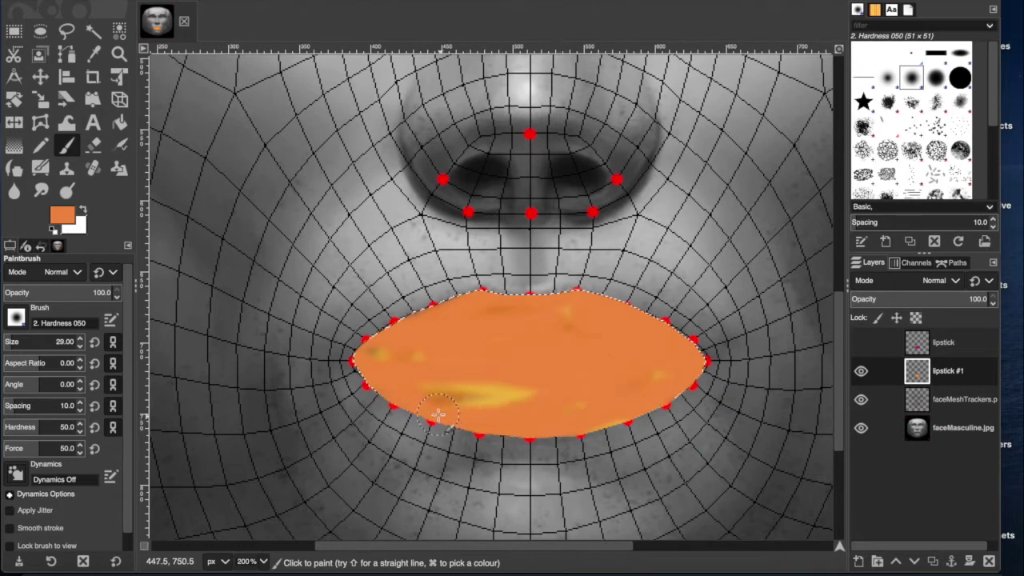
left_click_drag(532, 383, 370, 359)
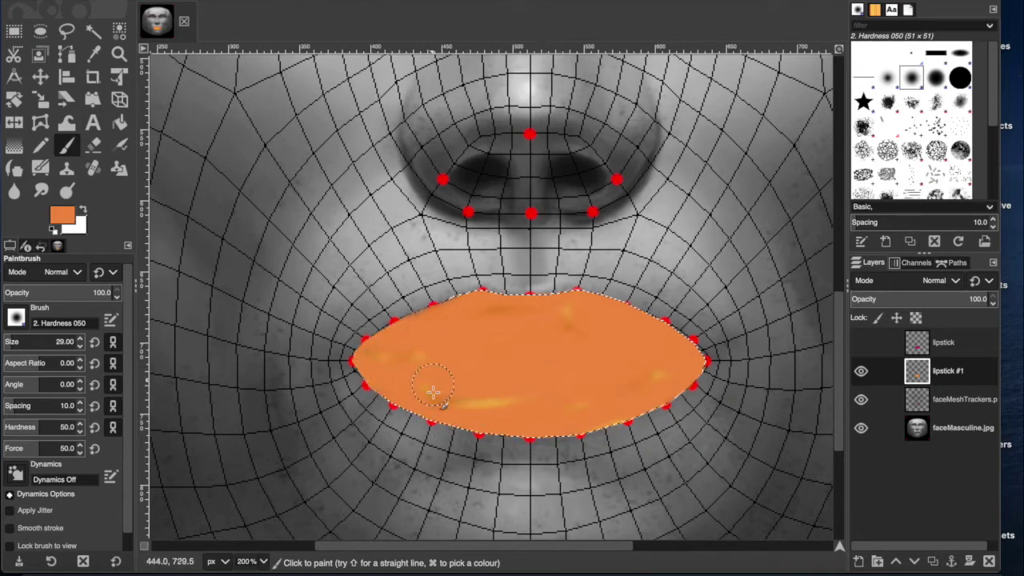
left_click_drag(432, 391, 507, 403)
key("ctrl+z")
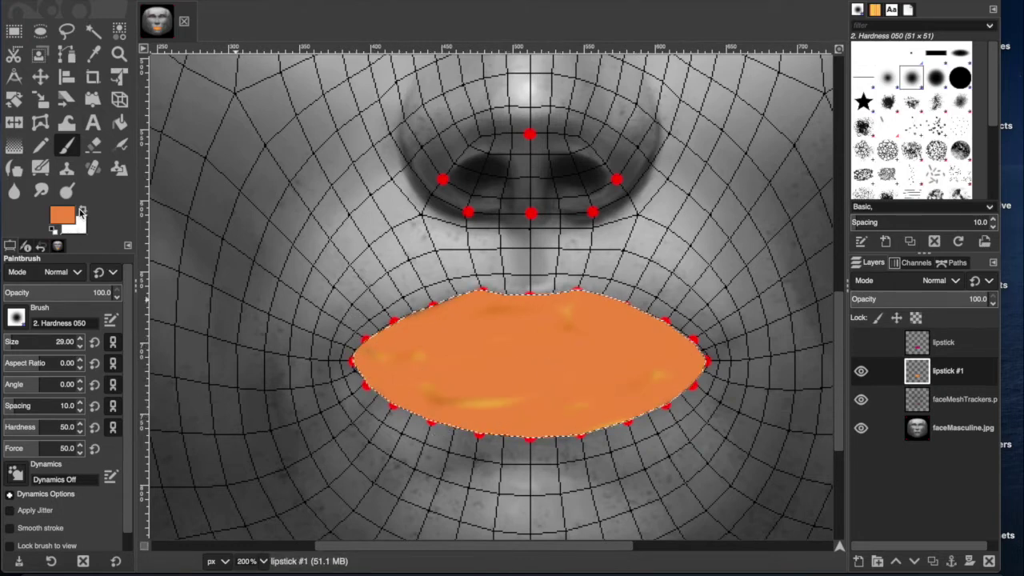
- Smudge the lip paint at the mouth corners and along the upper lip edge to soften and blend it
left_click(40, 189)
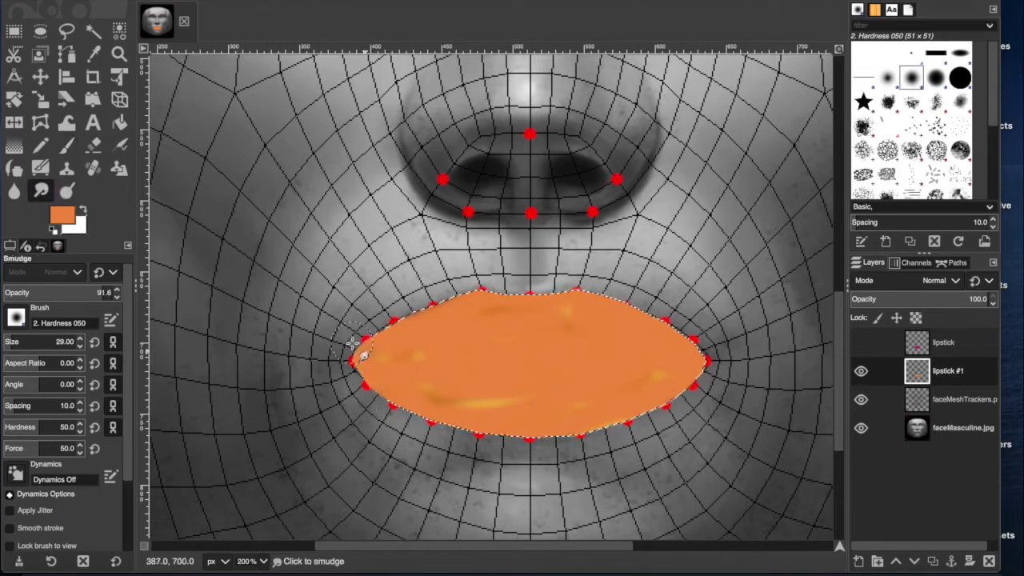
left_click_drag(375, 336, 389, 377)
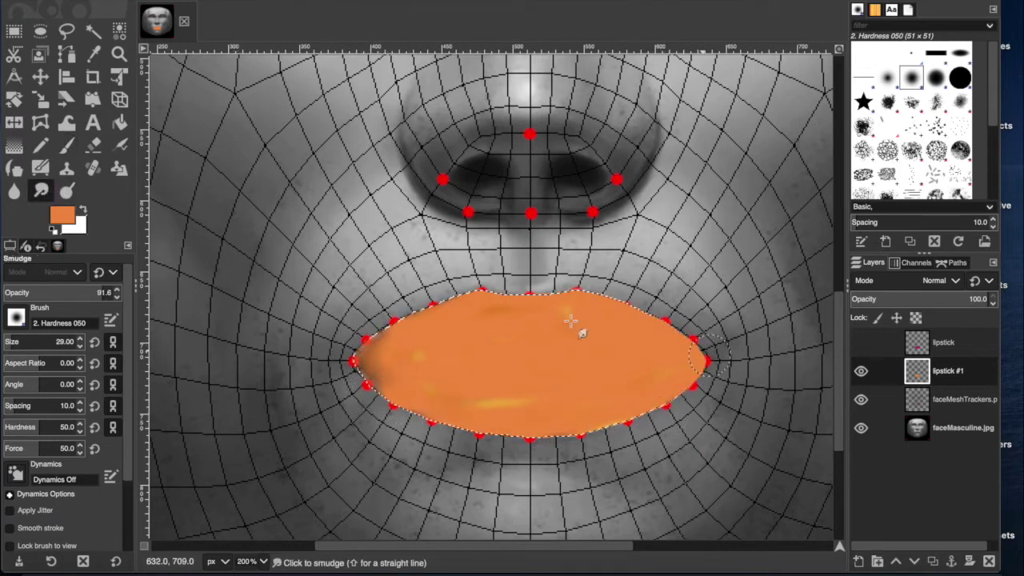
mouse_move(596, 301)
left_mouse_down()
mouse_move(470, 302)
mouse_move(480, 312)
left_mouse_up()
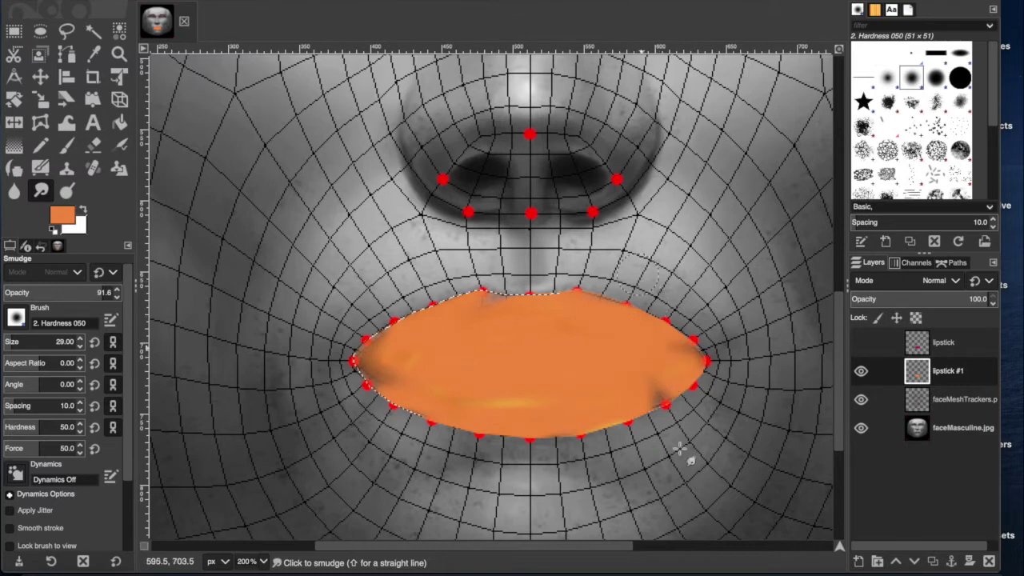
- Smudge the lip paint along the upper lip edge and inward from the left mouth corner
left_click_drag(580, 290, 620, 298)
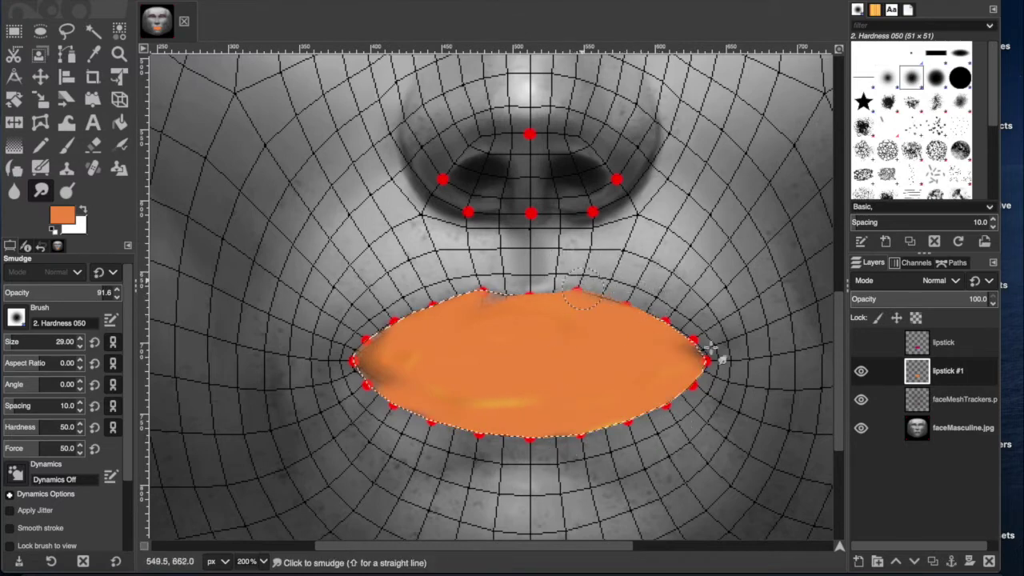
left_click_drag(480, 292, 601, 313)
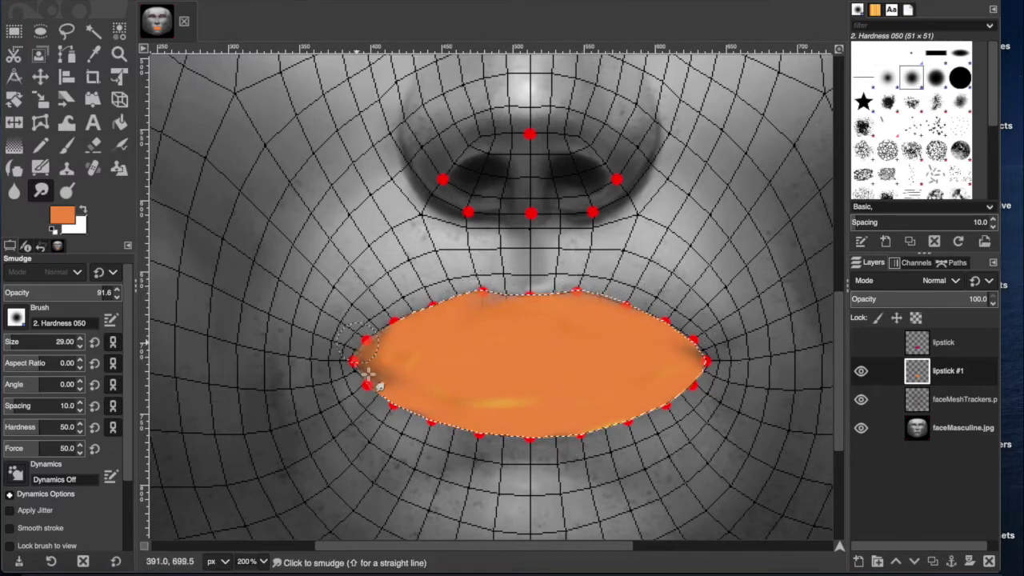
left_click_drag(368, 373, 488, 401)
- Hide the face mesh trackers layer and the masculine face layer so only the lip paint shows
scroll(595, 411, "down", 6)
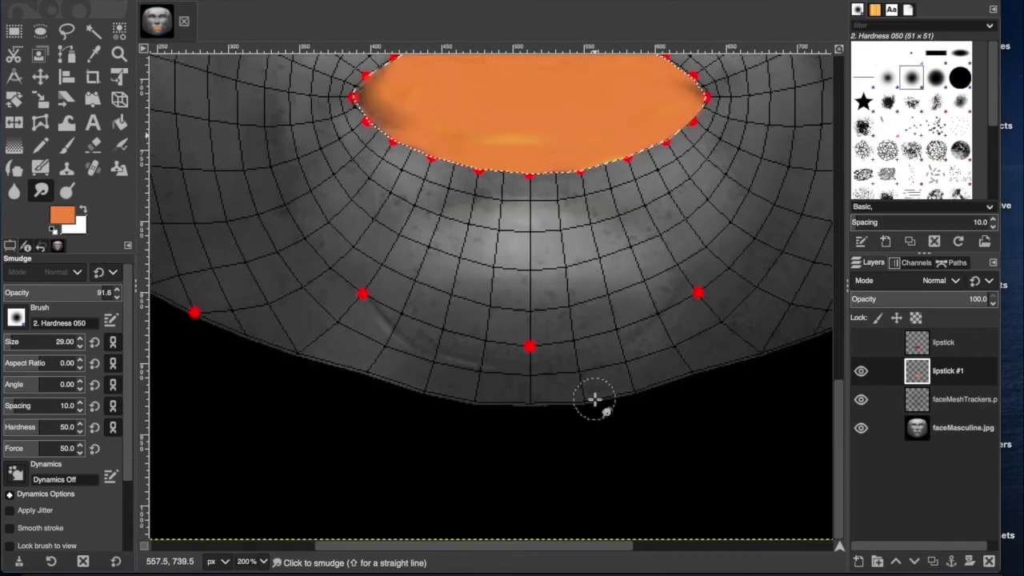
scroll(599, 398, "down", 2, "ctrl")
scroll(600, 397, "down", 1, "ctrl")
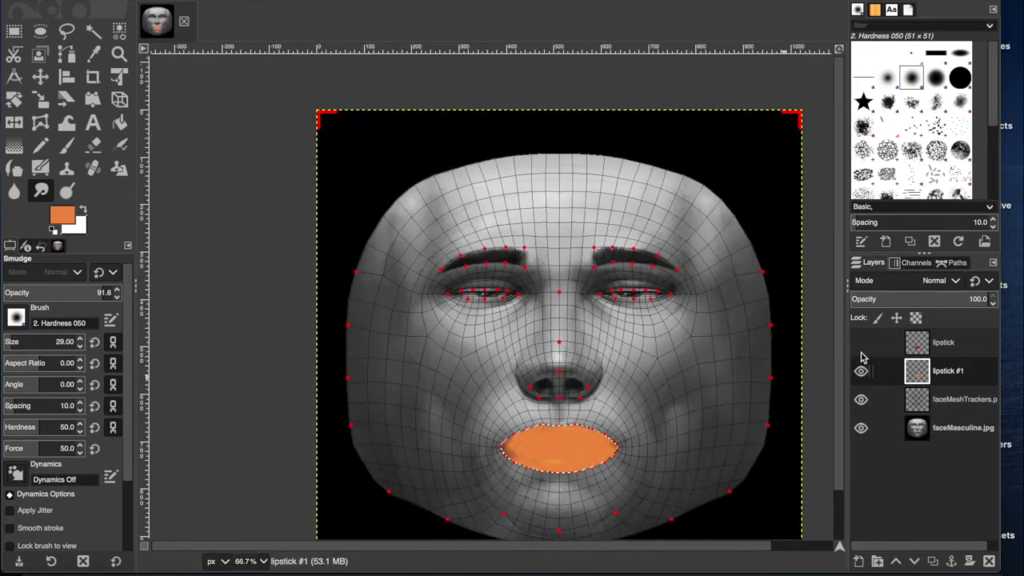
left_click(861, 399)
left_click(861, 427)
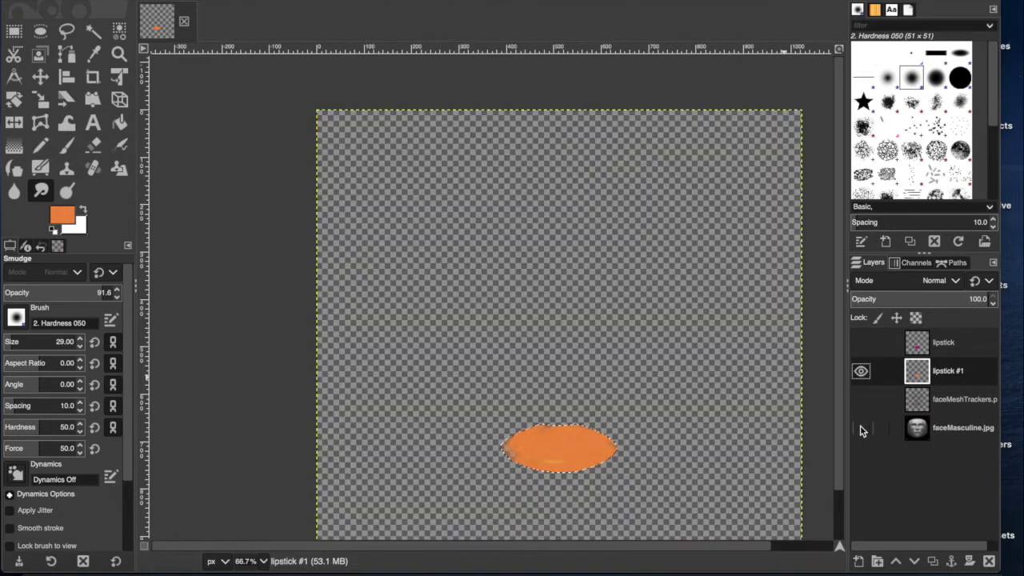
- Touch up the left corner of the lips with the Paintbrush and add another lipstick layer above lipstick #1
key("p")
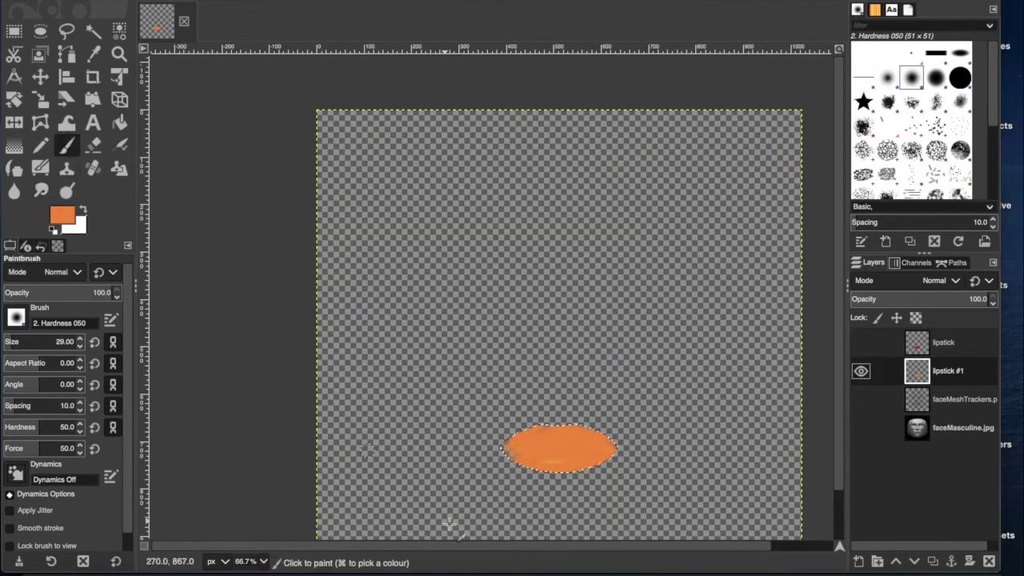
left_click_drag(500, 450, 524, 464)
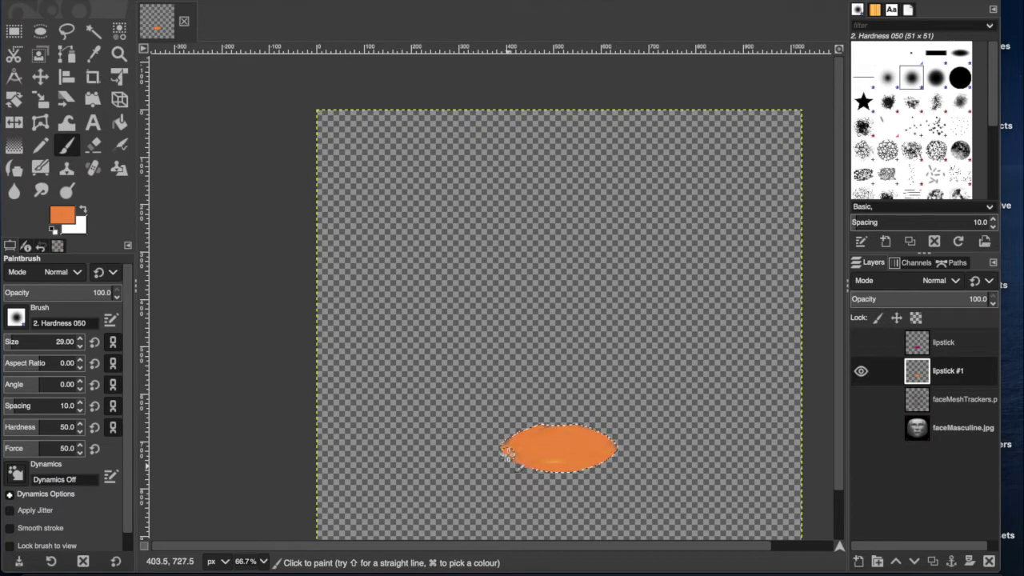
key("ctrl+shift+n")
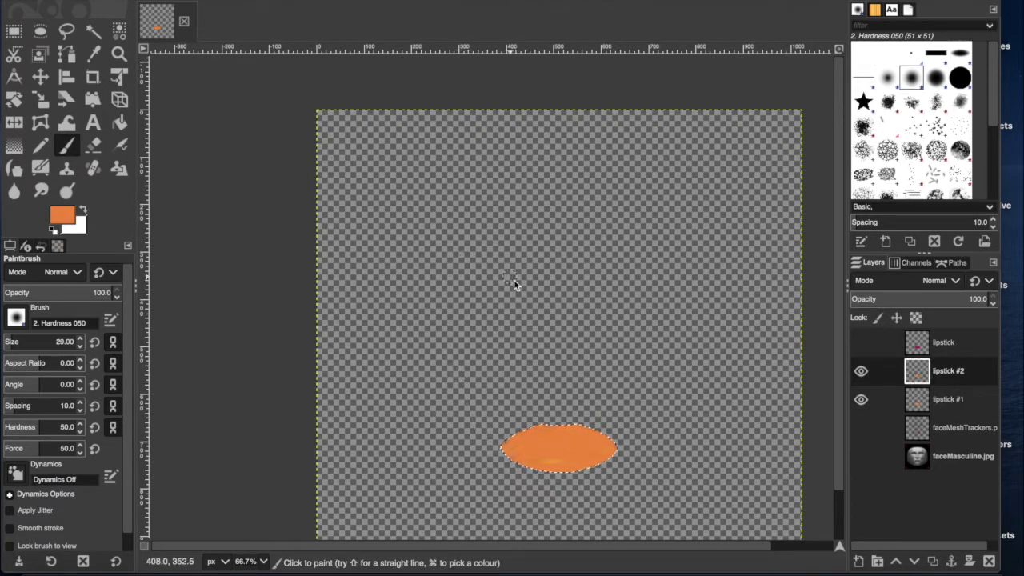
- Export the lip texture to the Desktop as lipstick2.png with the default PNG options
key("super+shift+e")
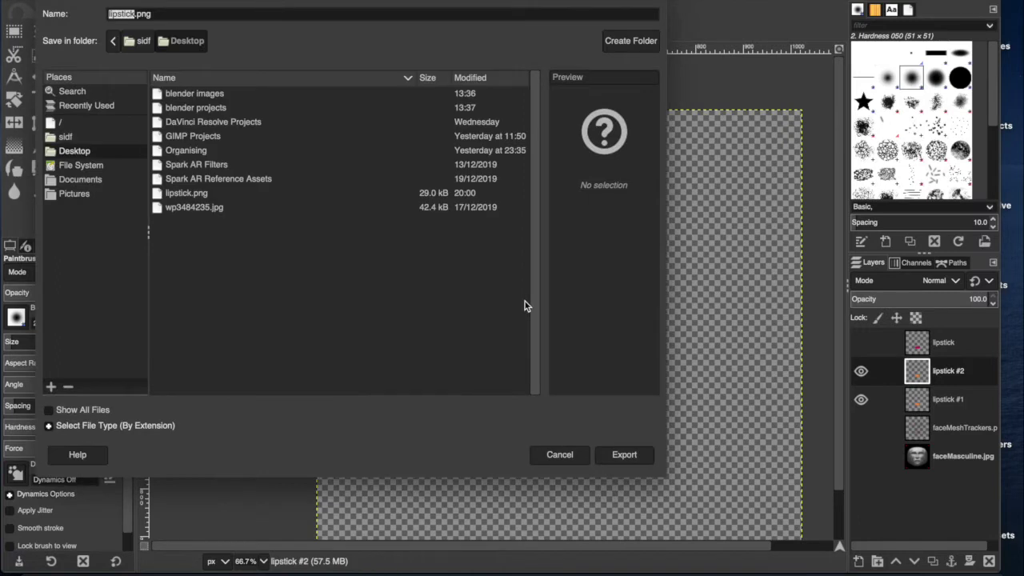
key("Return")
key("Return")
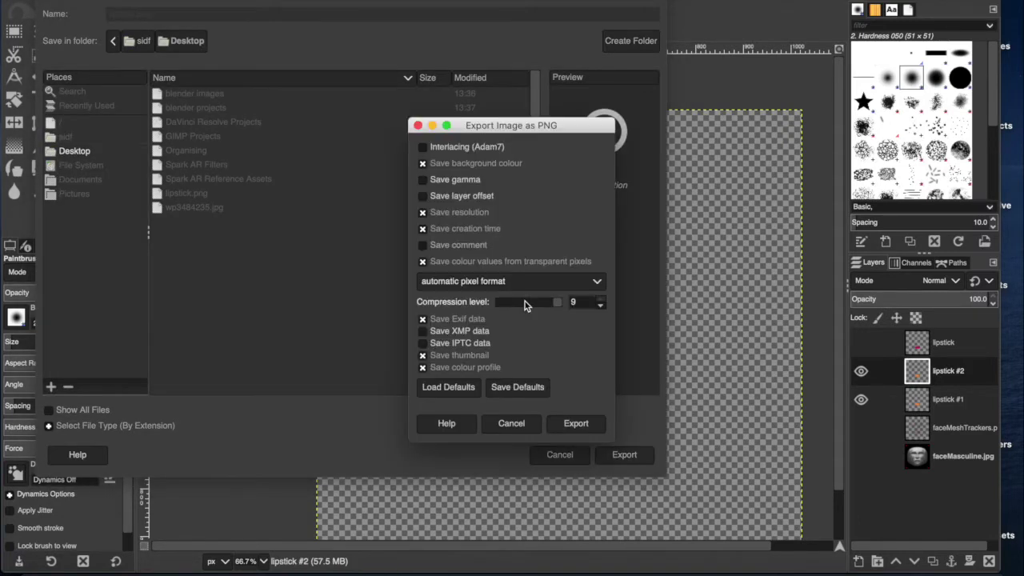
left_click(508, 422)
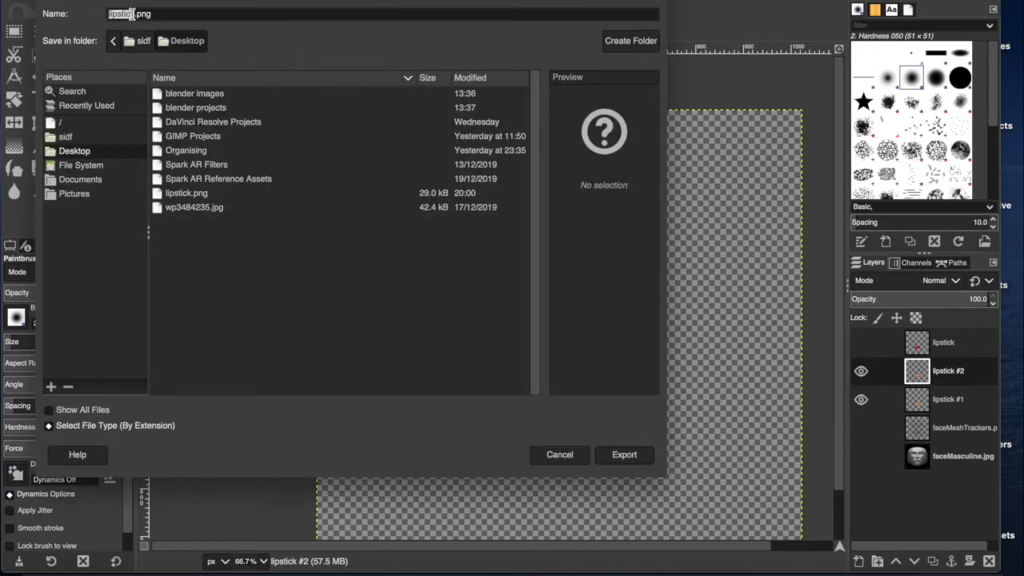
left_click(132, 14)
key("Return")
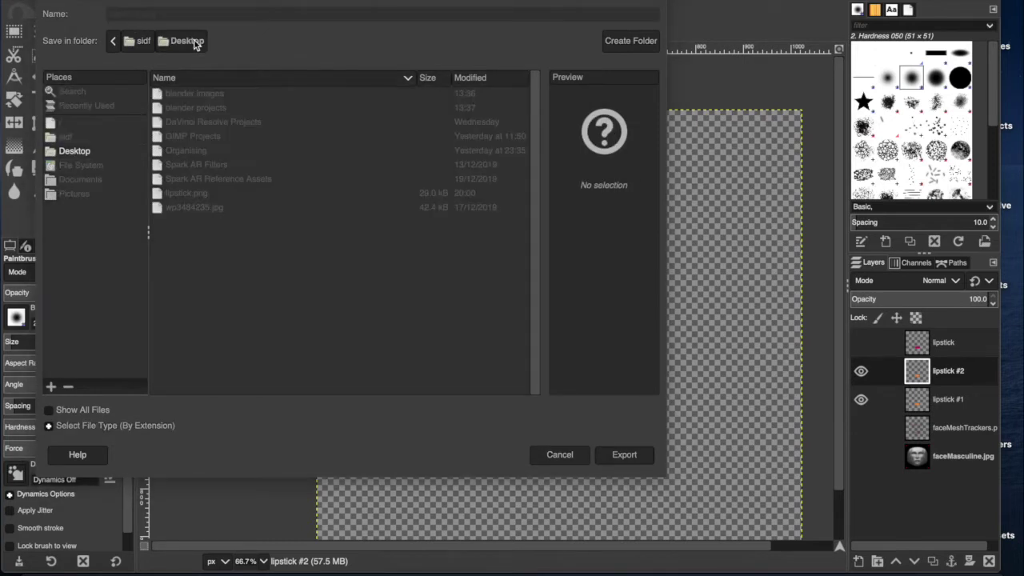
key("Return")
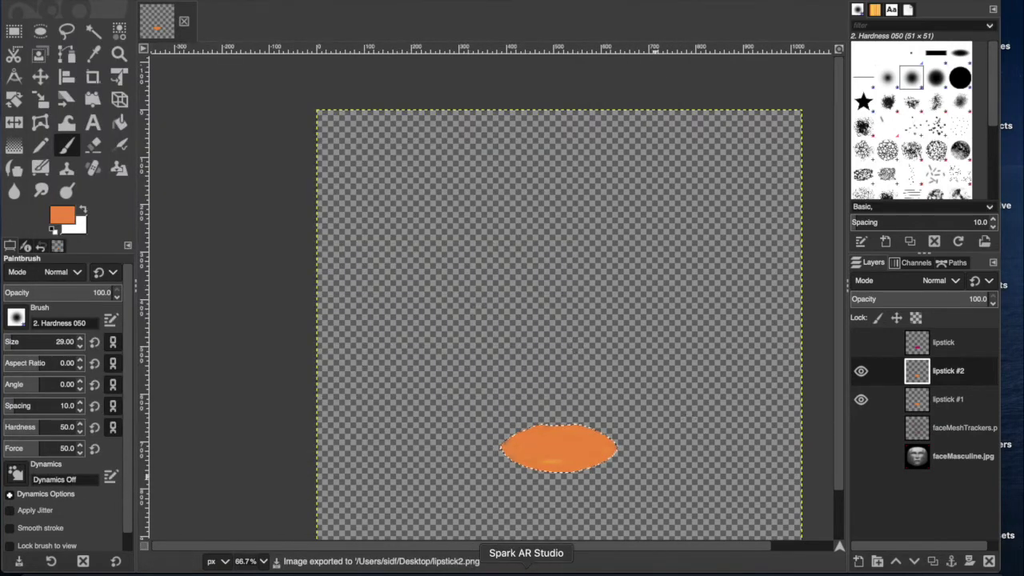
- Switch to the Spark AR Studio project with the untextured face mesh and preview it with the FaceTime HD Camera
left_click(526, 570)
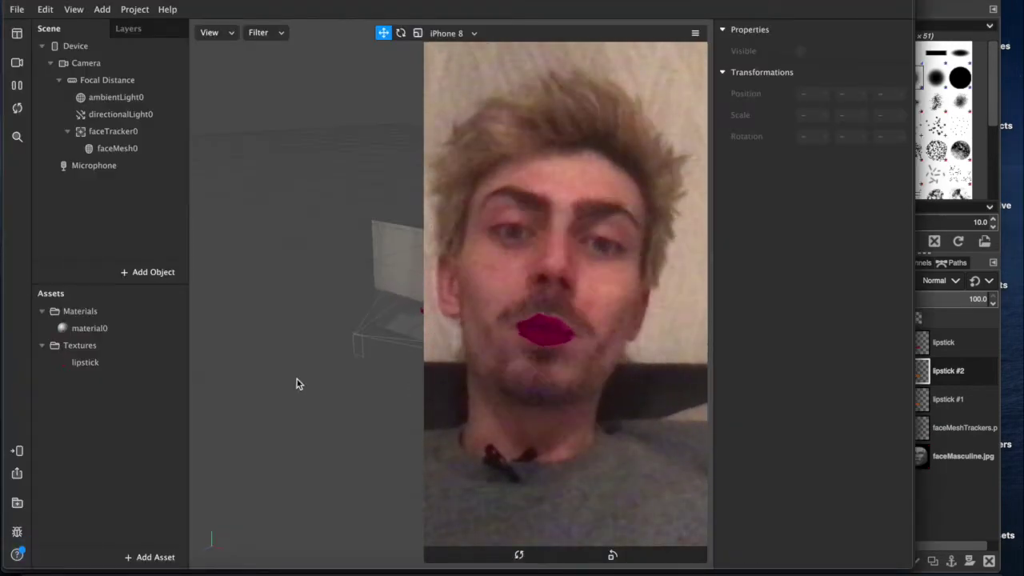
key("ctrl+Up")
left_click(297, 153)
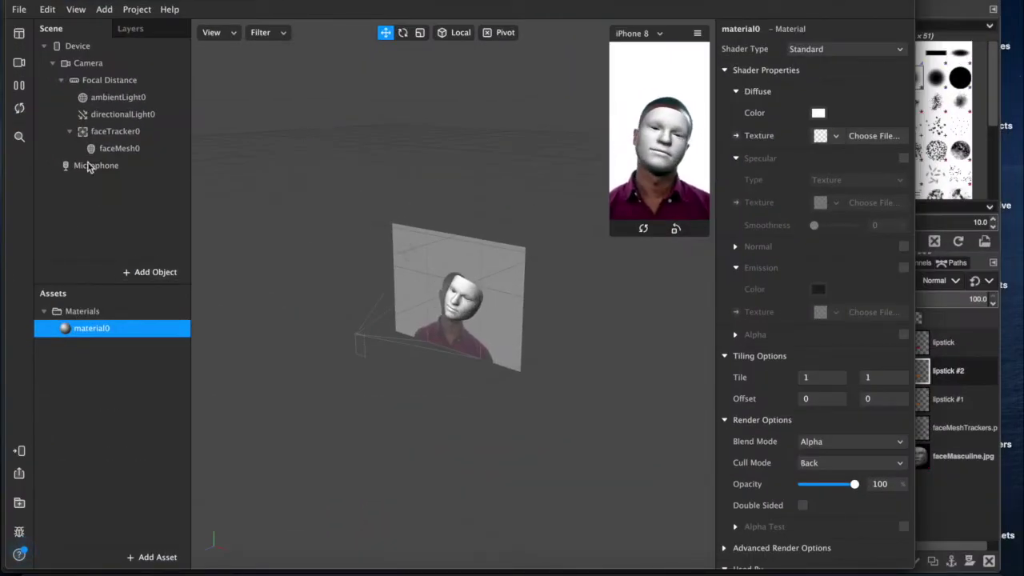
left_click(19, 63)
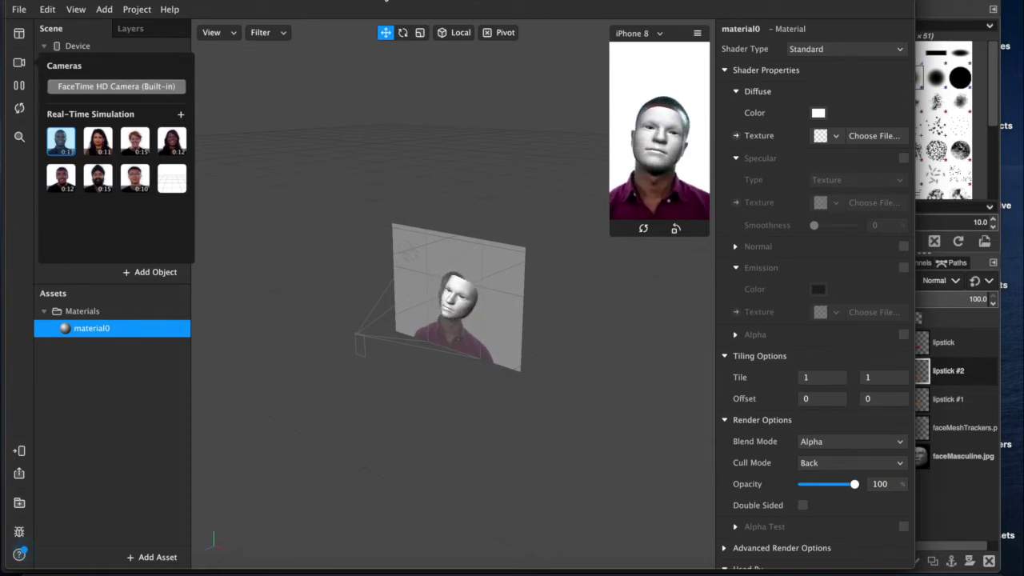
left_click(103, 93)
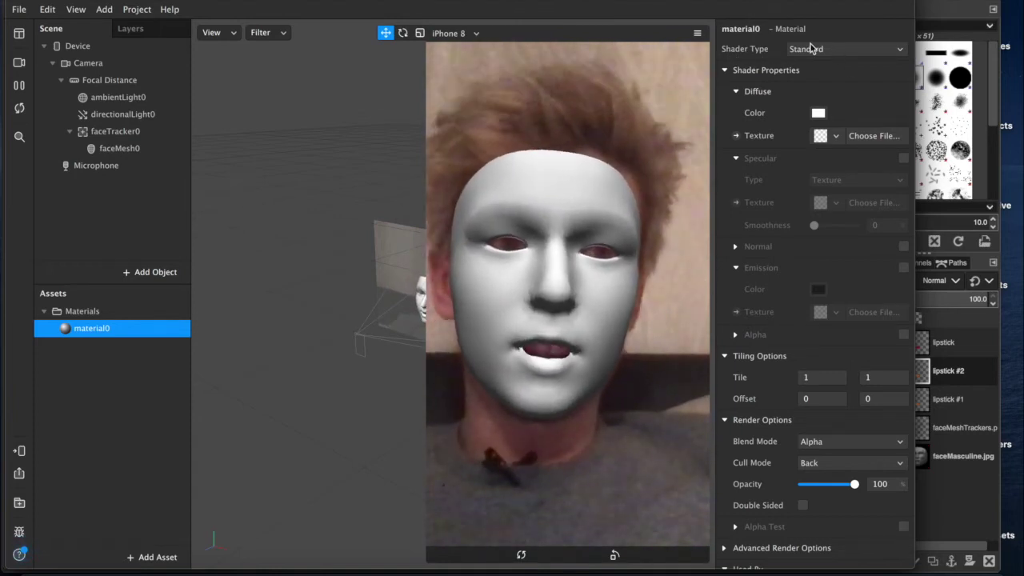
- Set the shader type of material0 to Face Paint and load lipstick2.png from the Desktop as its texture
left_click(812, 49)
left_click(851, 115)
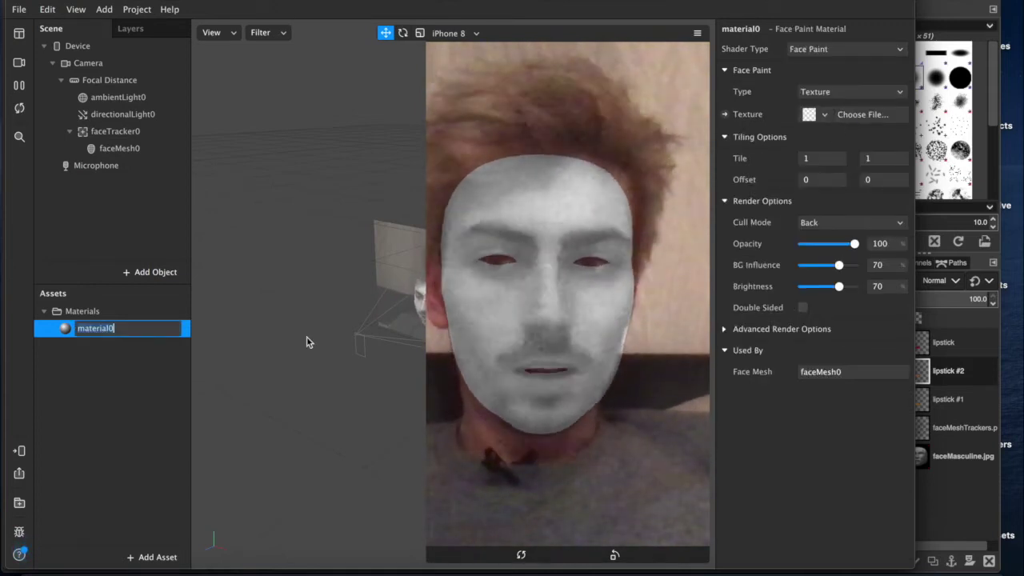
left_click(848, 116)
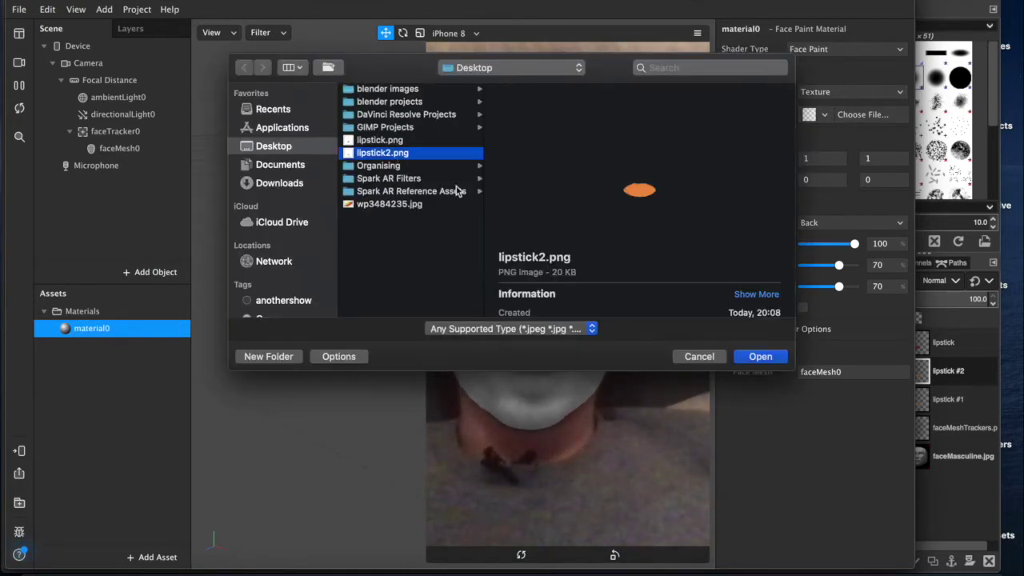
left_click(761, 357)
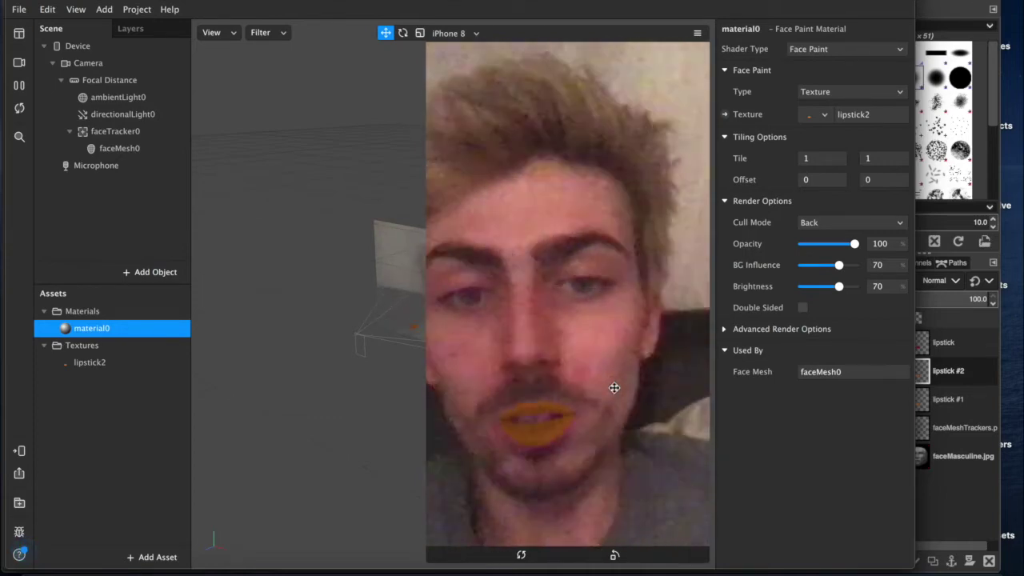
- Switch to GIMP and examine the painted lip texture up close
key("ctrl+Up")
left_click(756, 365)
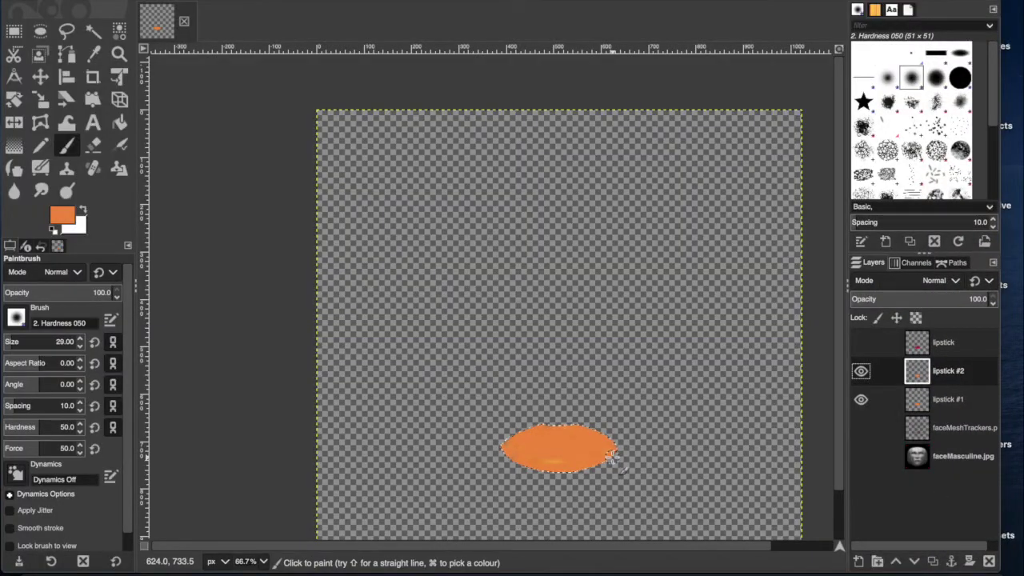
scroll(612, 456, "down", 1, "ctrl")
scroll(613, 456, "up", 5, "ctrl")
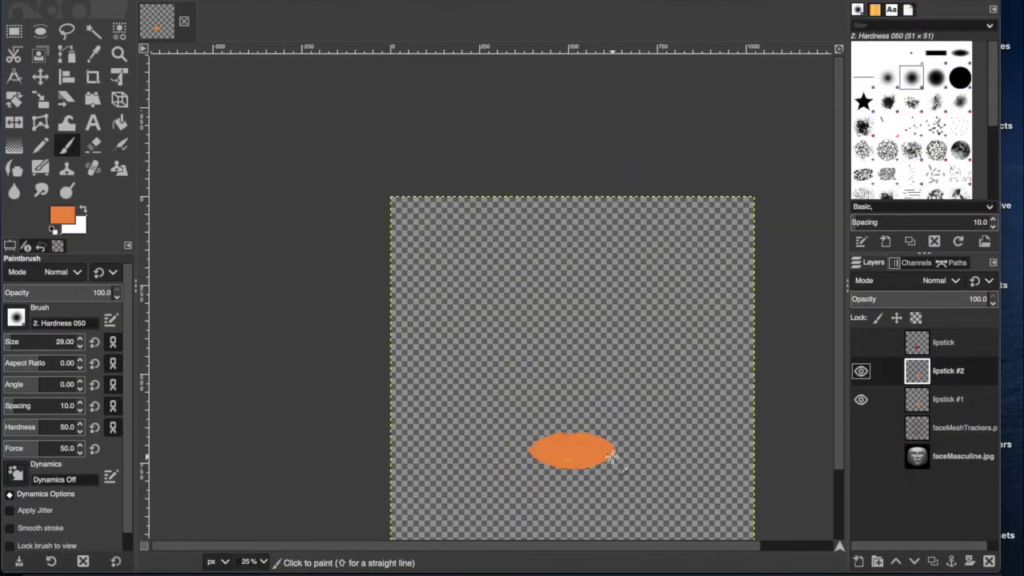
scroll(612, 456, "down", 2, "ctrl")
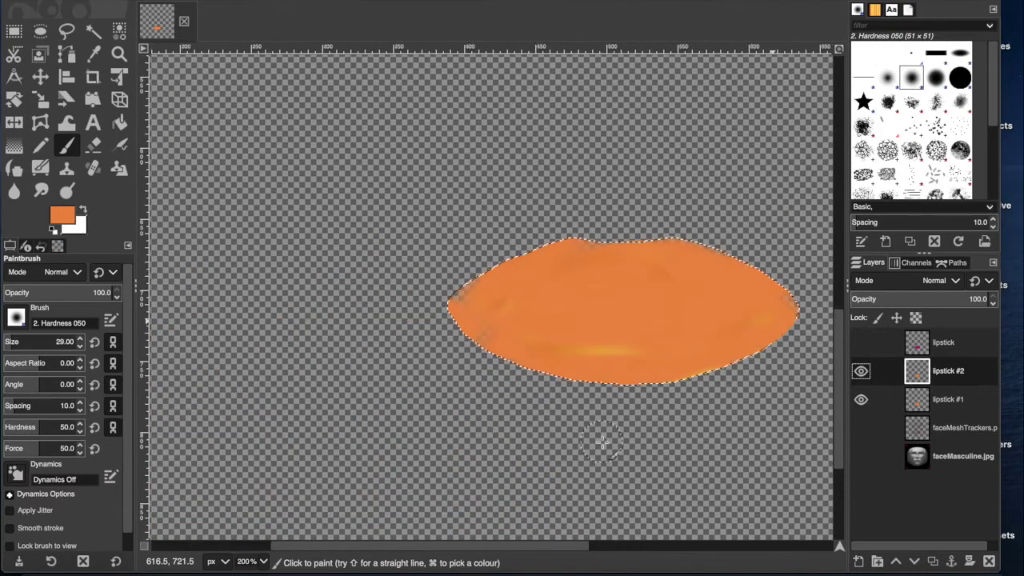
scroll(602, 440, "left", 3)
scroll(601, 442, "right", 3)
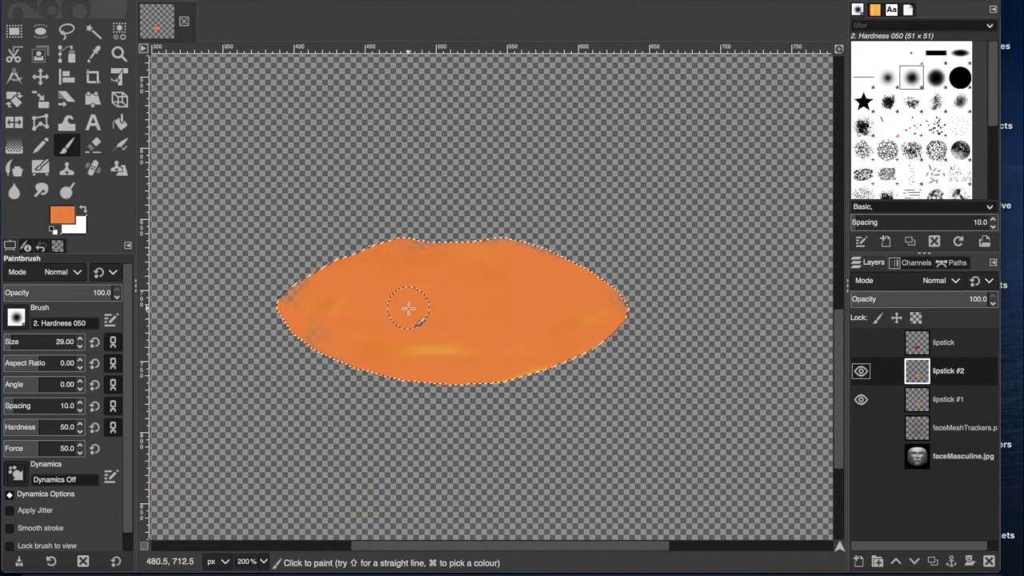
- Switch back to the Spark AR Studio project and enable no compression for the lipstick2 texture
key("ctrl+Up")
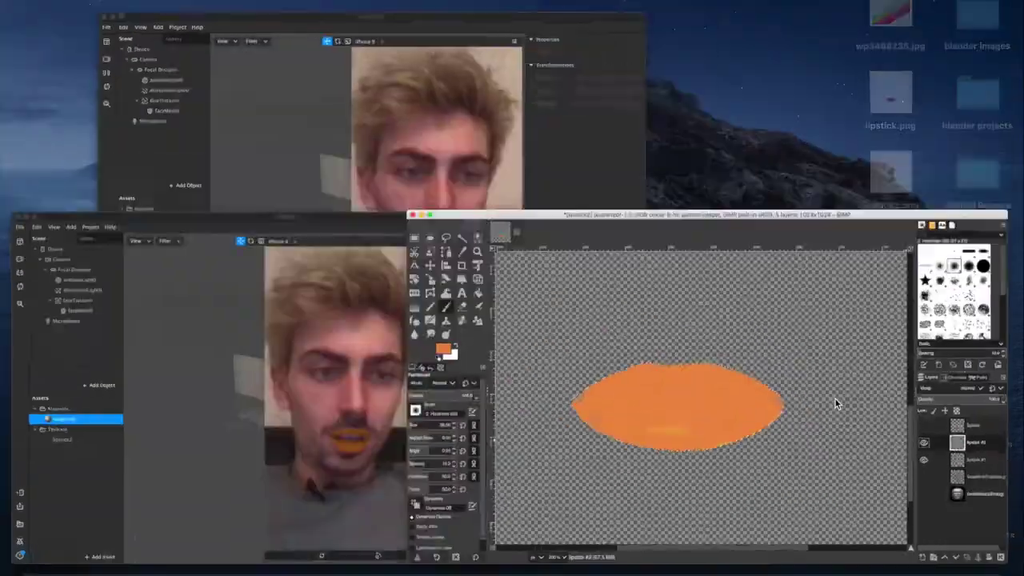
left_click(341, 436)
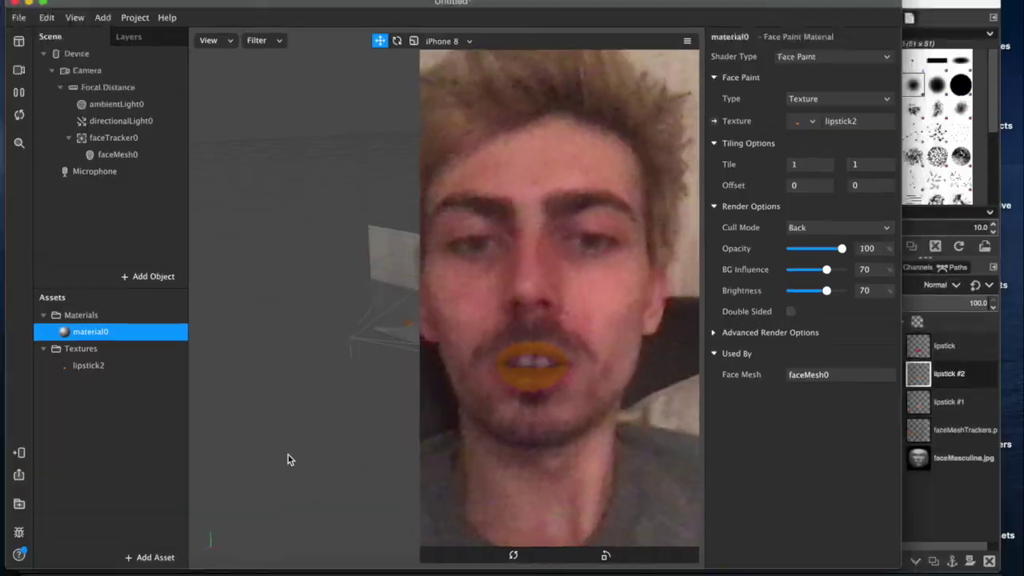
key("ctrl+Up")
left_click(488, 236)
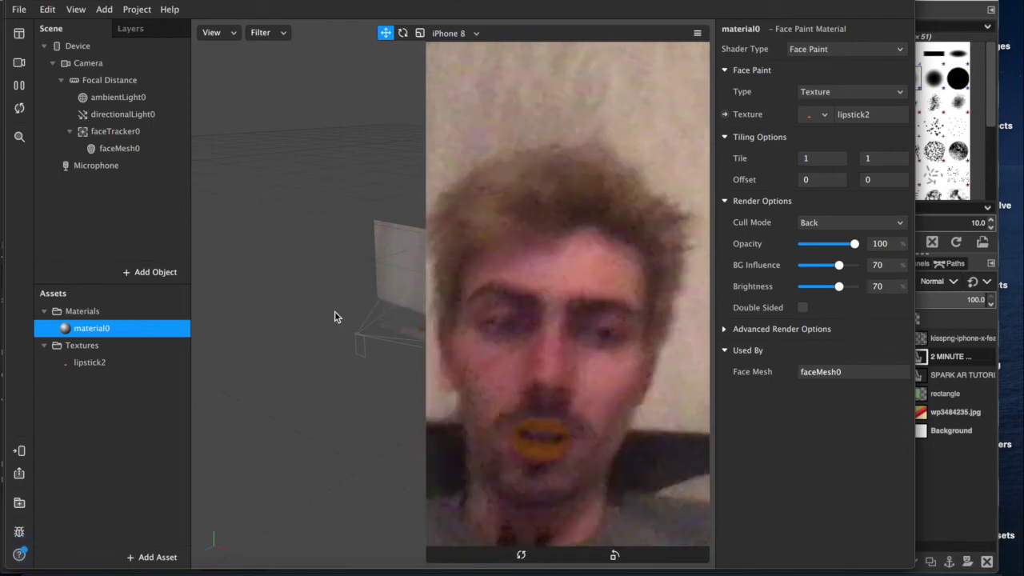
left_click(85, 364)
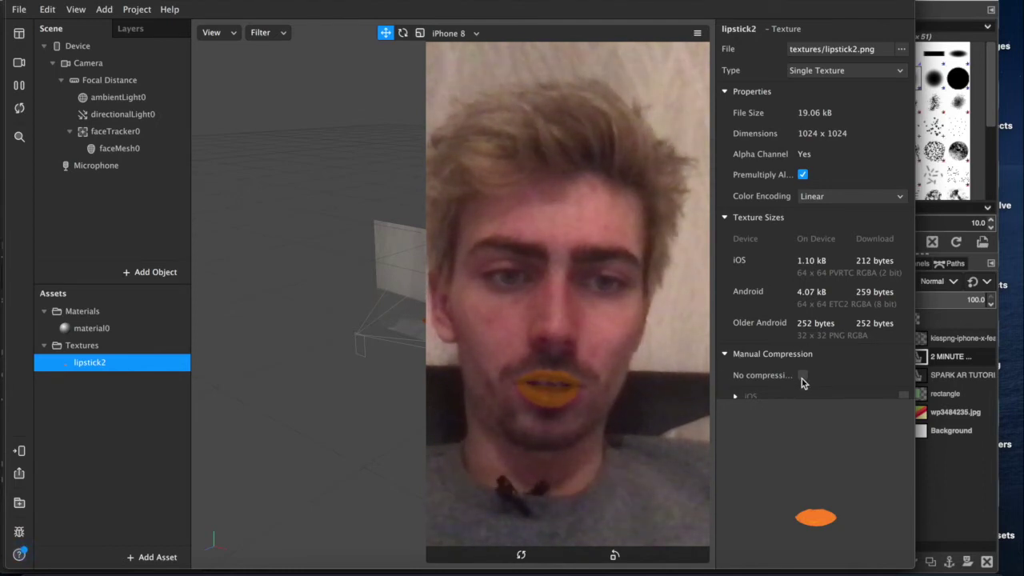
left_click(803, 376)
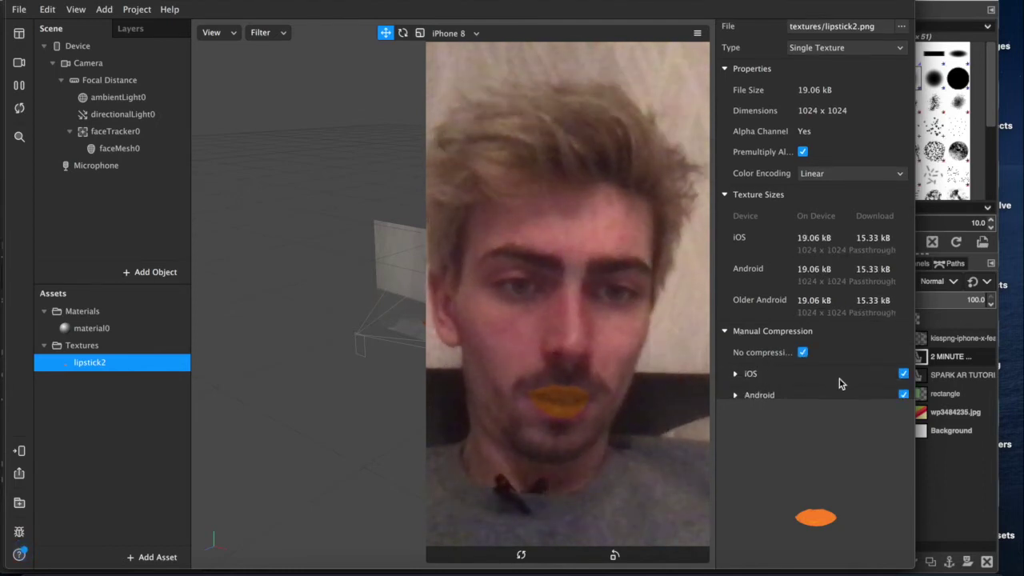
scroll(820, 374, "down", 2)
scroll(884, 381, "down", 2)
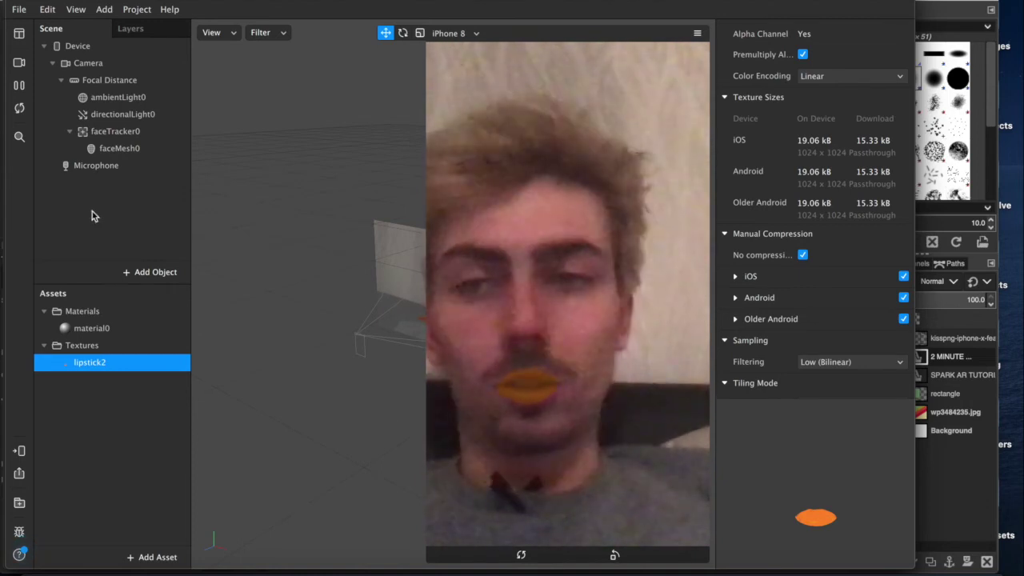
- Check the compression resolution and quality in the project properties and close them
left_click(132, 10)
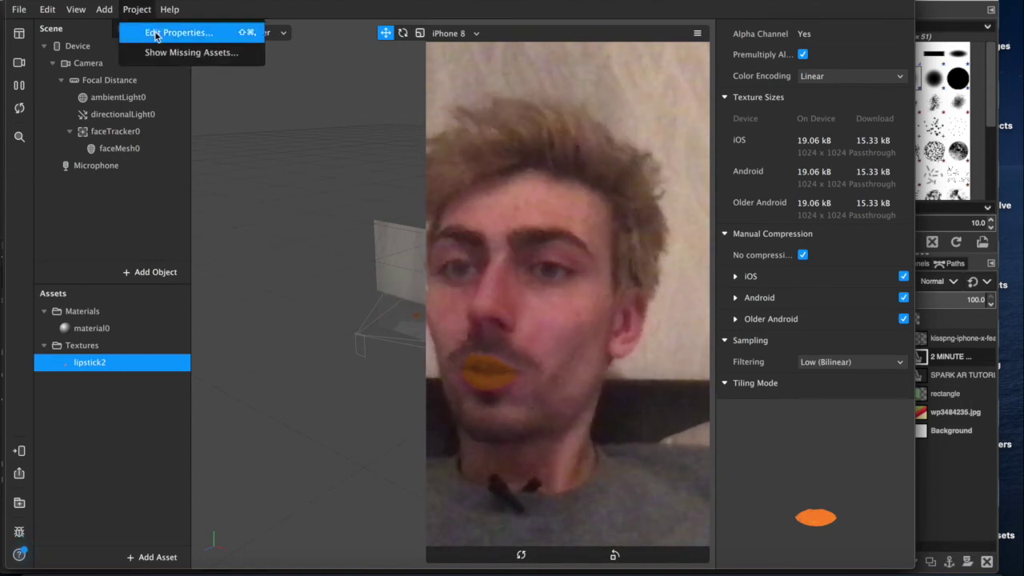
left_click(160, 30)
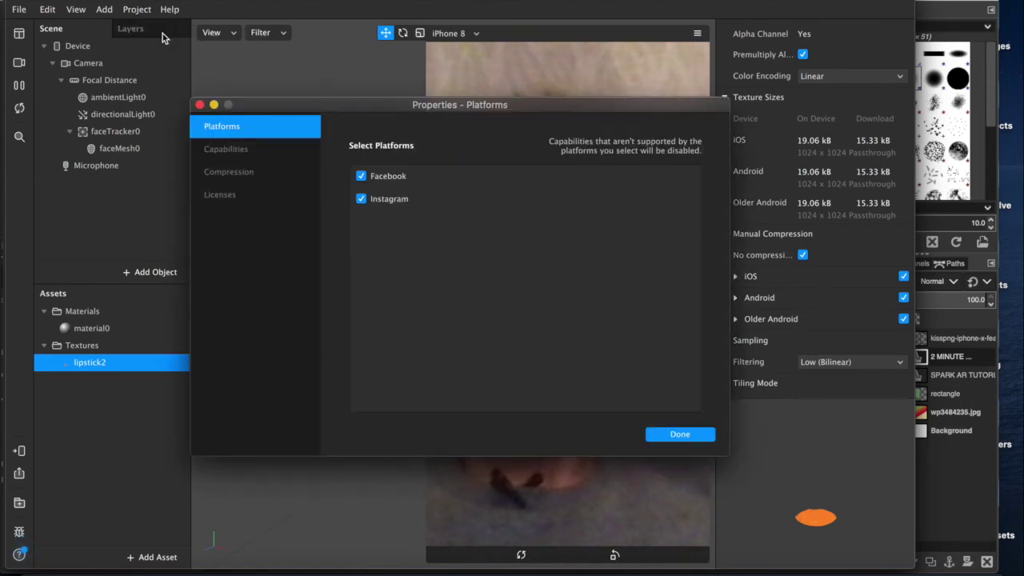
left_click(249, 182)
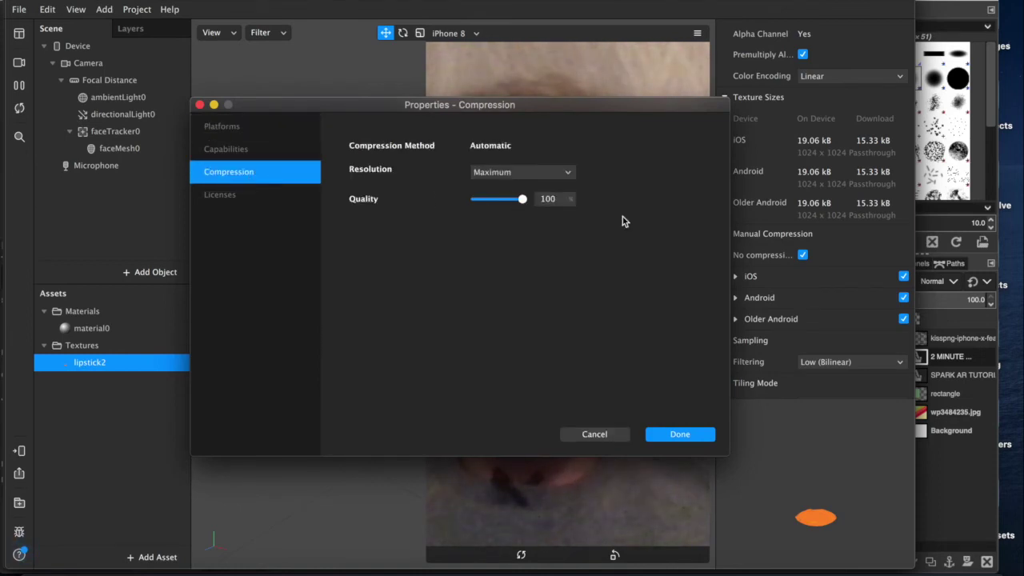
left_click(697, 437)
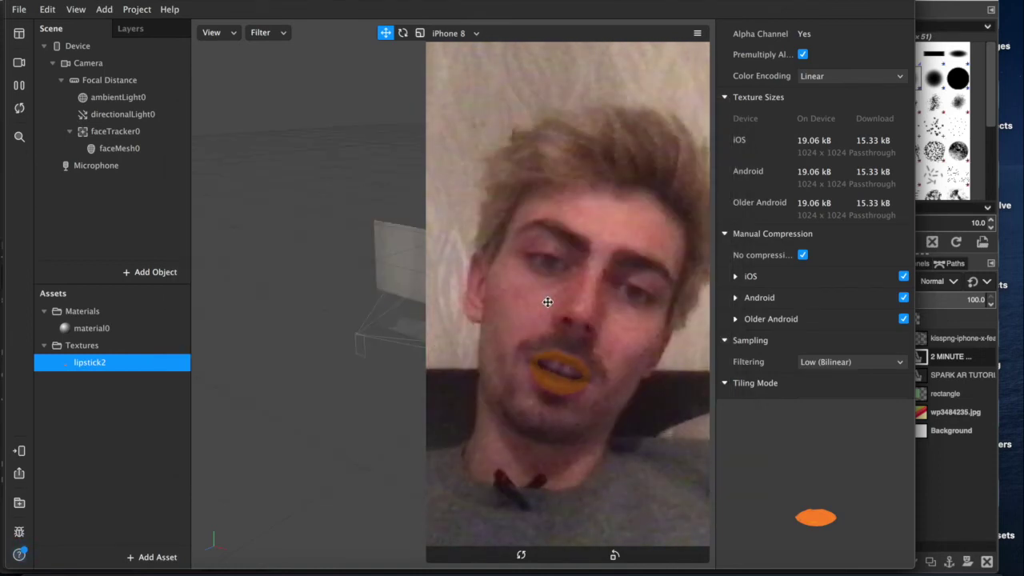
- Send the lipstick effect to the Instagram Camera app for testing
left_click(20, 451)
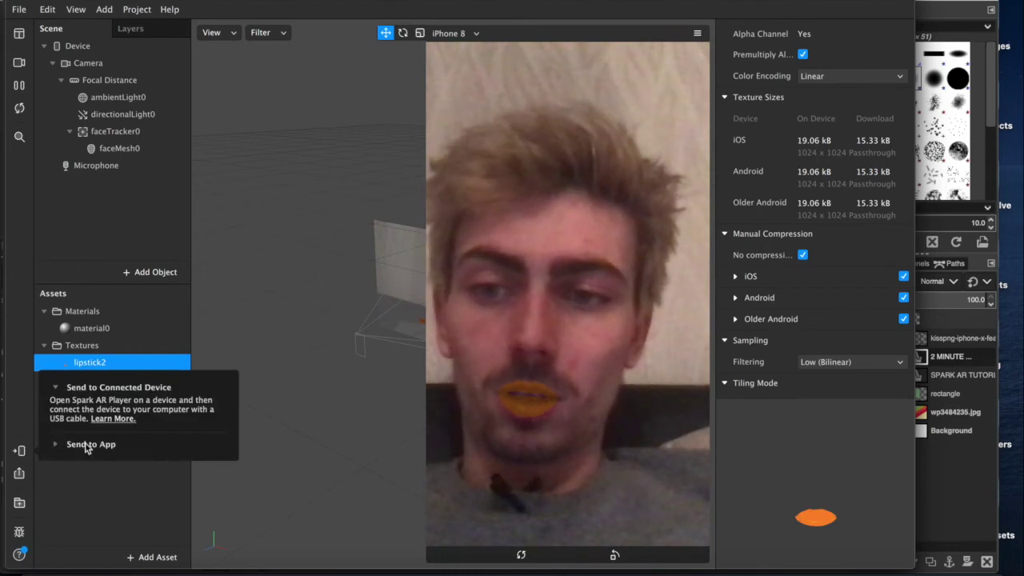
left_click(57, 445)
left_click(182, 442)
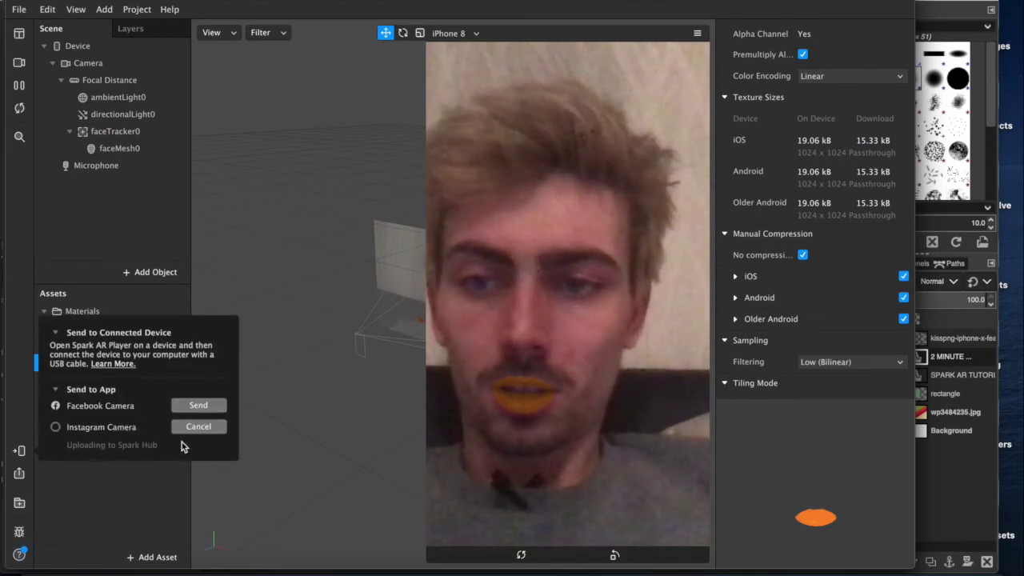